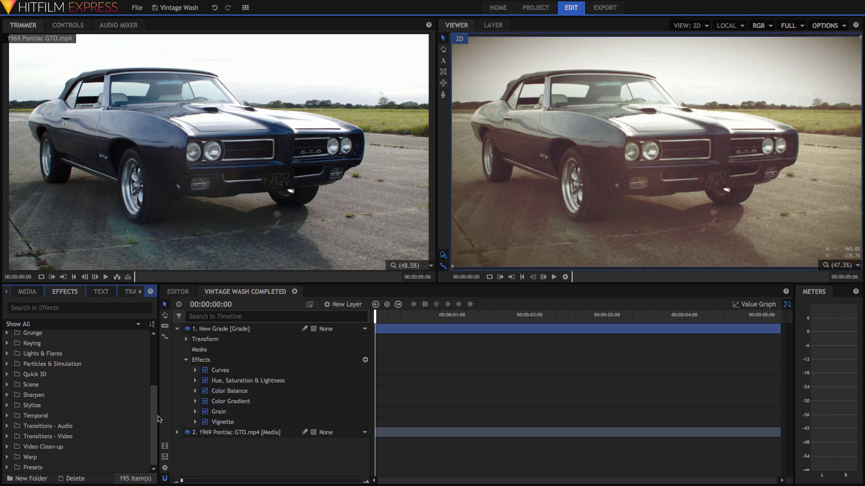
Step: Preview the 1969 Pontiac GTO.mp4 source clip from the project media, playing it for a few seconds
{"action": "left_click_drag", "start_coordinate": [158, 420], "coordinate": [154, 351]}
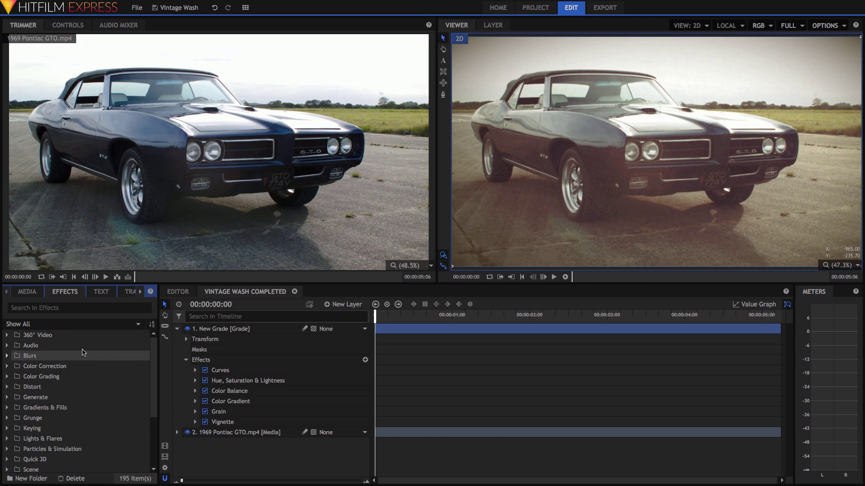
{"action": "left_click", "coordinate": [27, 292]}
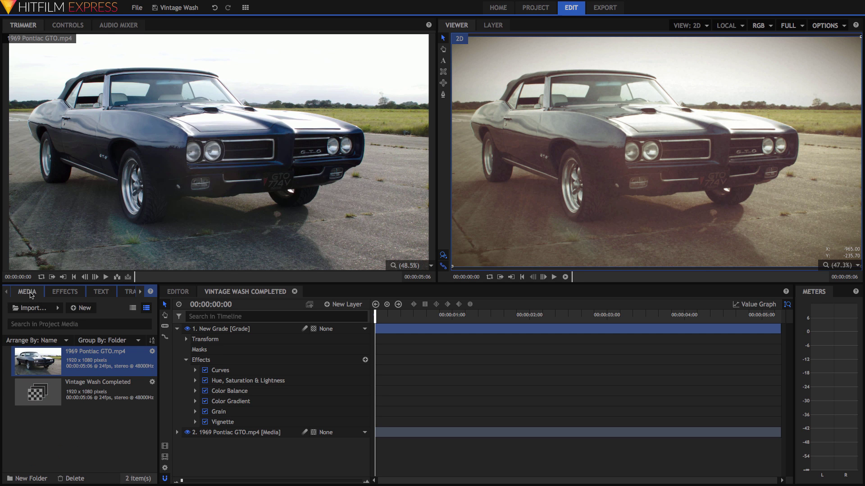
{"action": "left_click", "coordinate": [107, 278]}
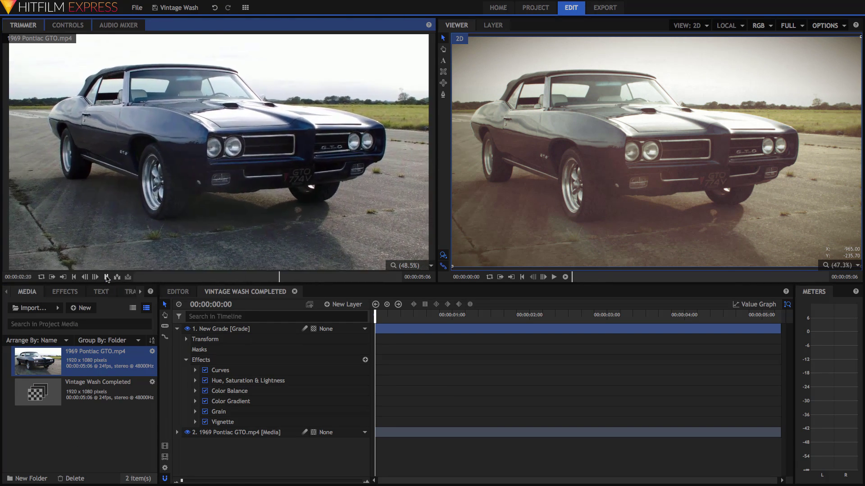
{"action": "left_click", "coordinate": [107, 277]}
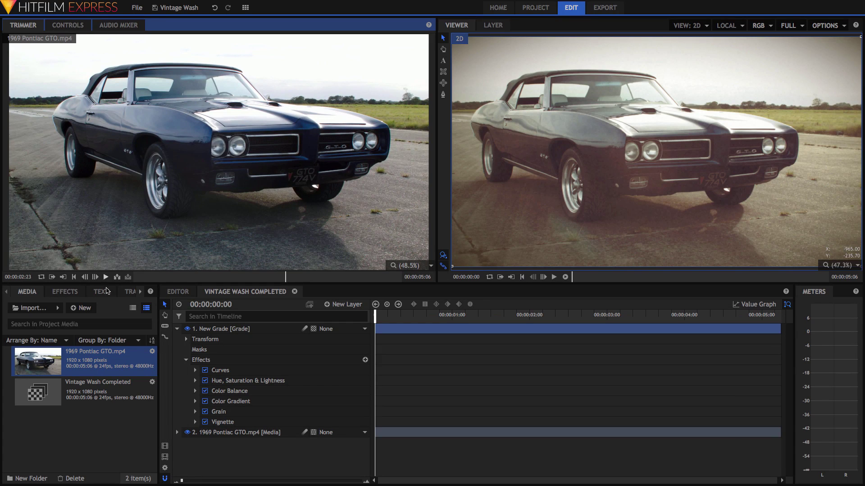
Step: Make a composite shot named "Vintage Wash" from the 1969 Pontiac GTO.mp4 clip
{"action": "right_click", "coordinate": [51, 365]}
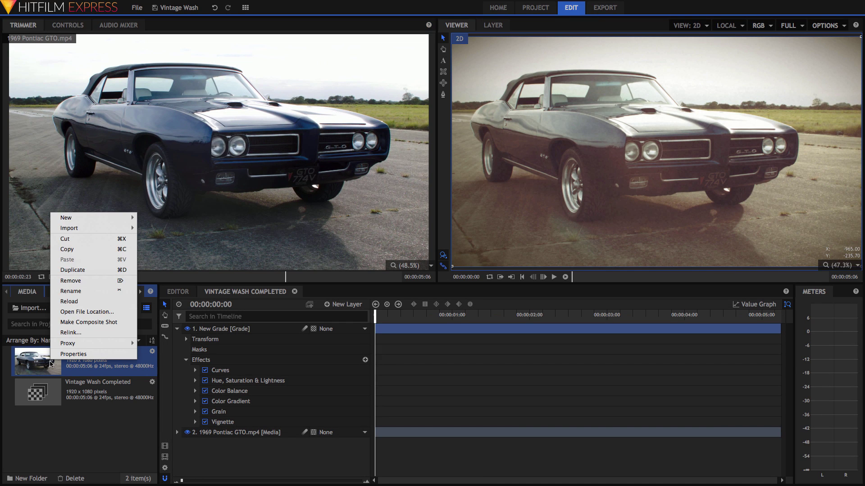
{"action": "left_click", "coordinate": [98, 323]}
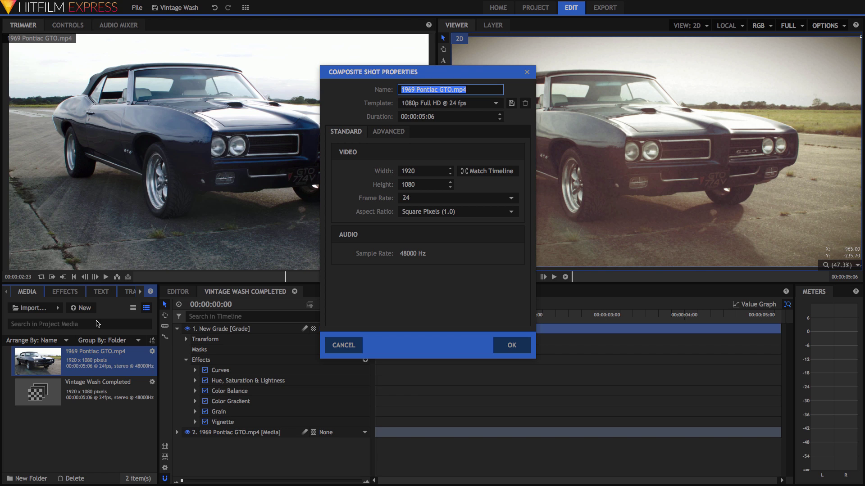
{"action": "type", "text": "Vintage Wash"}
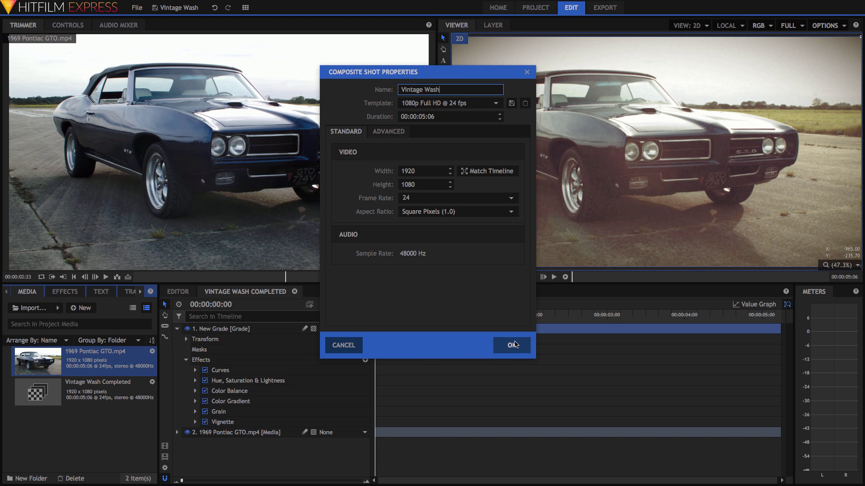
{"action": "left_click", "coordinate": [512, 345]}
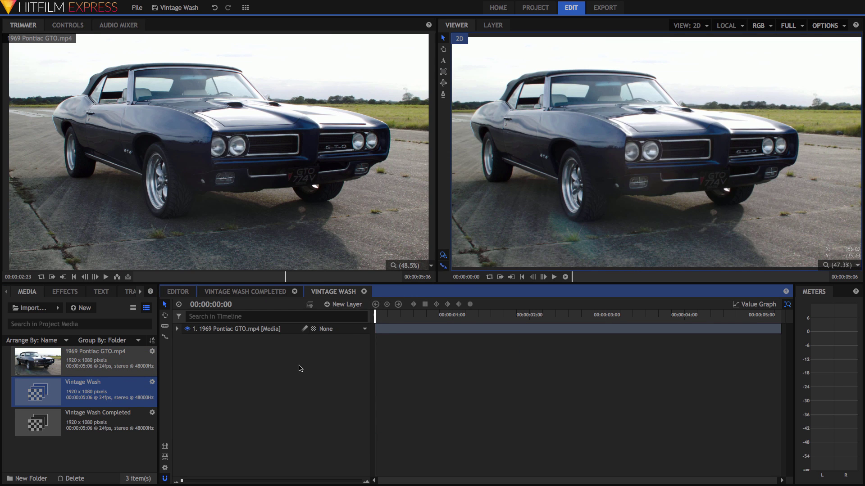
Step: Compare the Vintage Wash Completed composite shot with the ungraded Vintage Wash one
{"action": "left_click", "coordinate": [262, 291]}
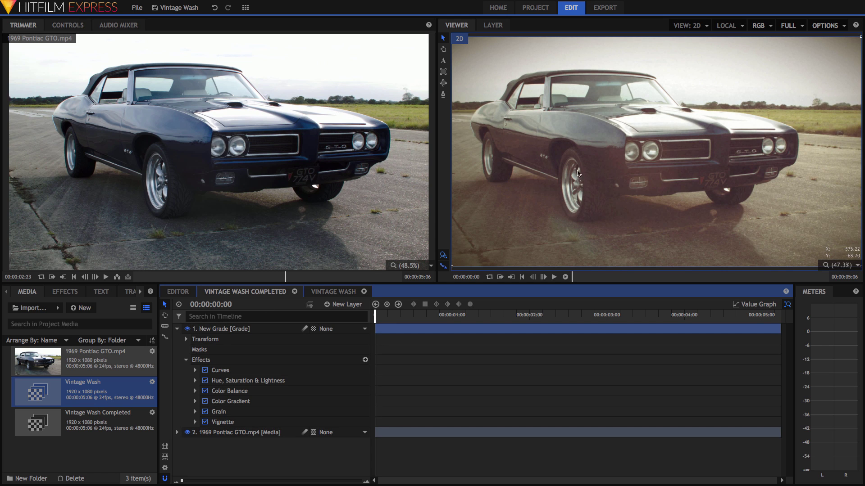
{"action": "left_click", "coordinate": [570, 161]}
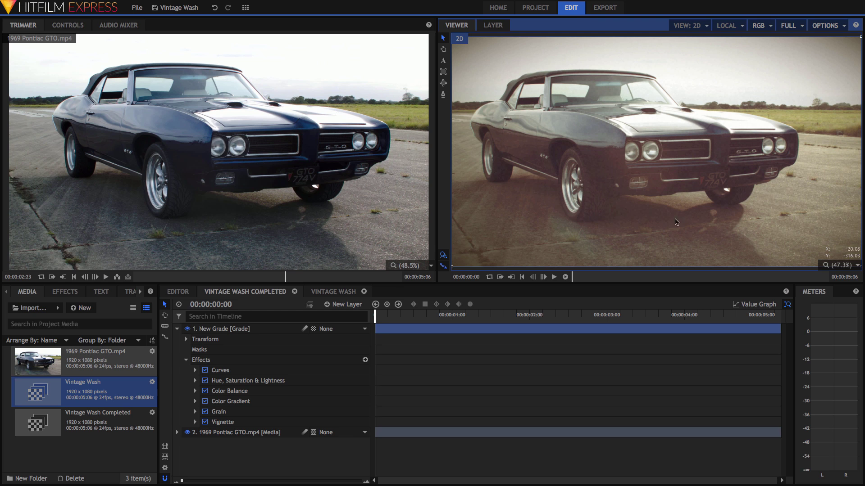
{"action": "left_click", "coordinate": [339, 293]}
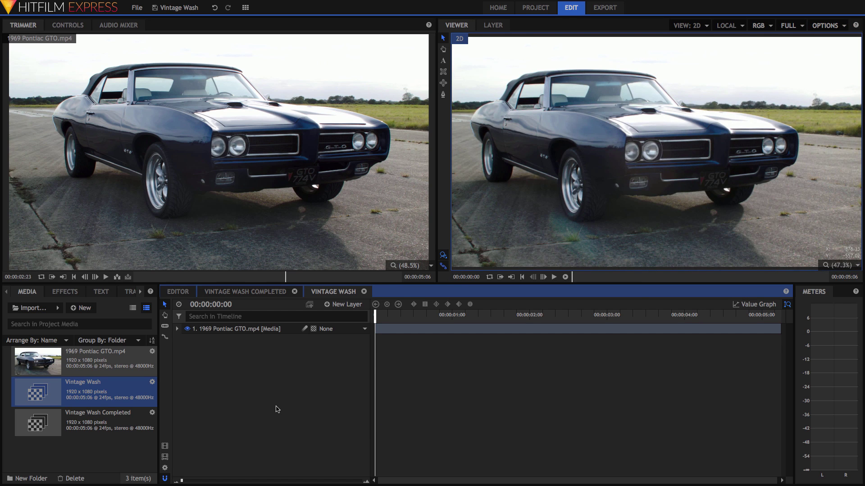
Step: Examine the effects available in the Color Grading and Color Correction categories
{"action": "left_click", "coordinate": [64, 292]}
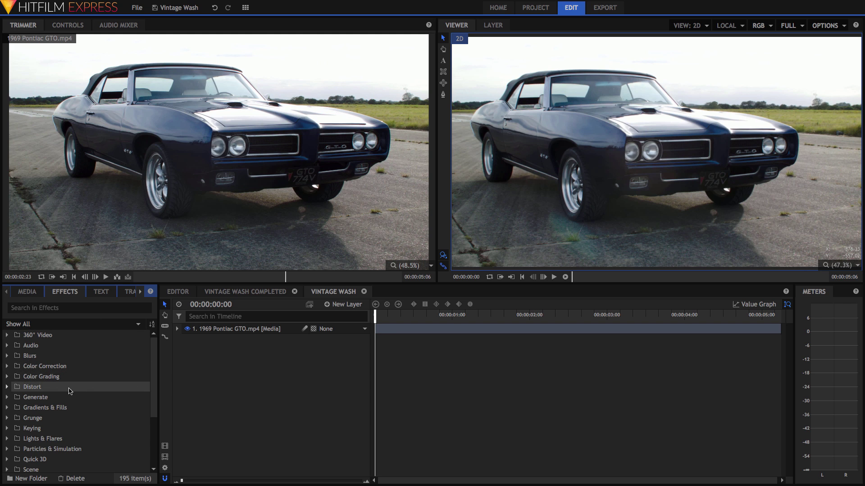
{"action": "left_click", "coordinate": [7, 377]}
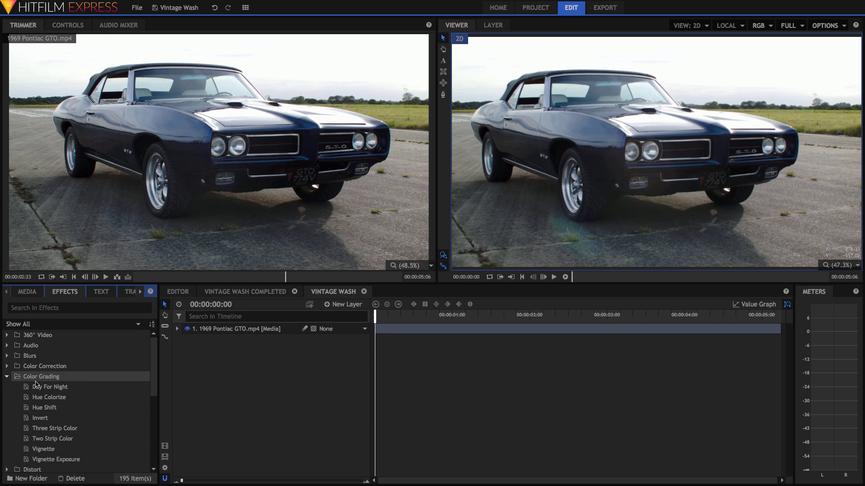
{"action": "scroll", "coordinate": [45, 387], "scroll_direction": "down", "scroll_amount": 2}
{"action": "scroll", "coordinate": [72, 388], "scroll_direction": "up", "scroll_amount": 2}
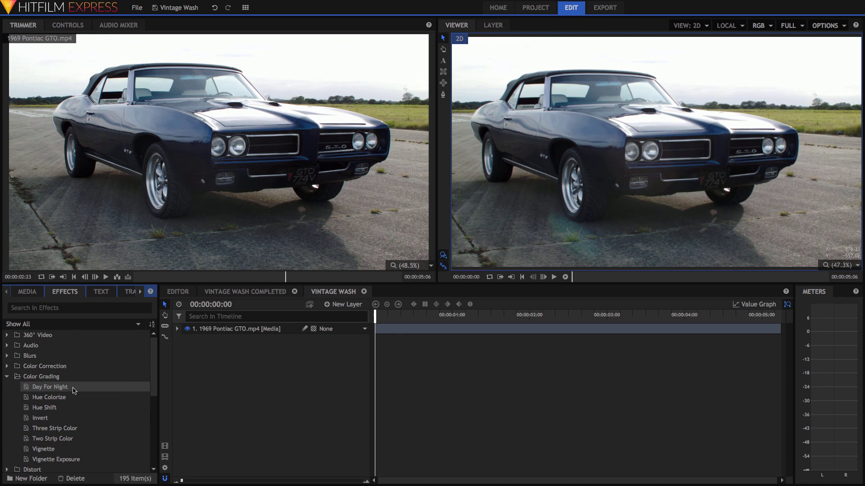
{"action": "left_click", "coordinate": [8, 366]}
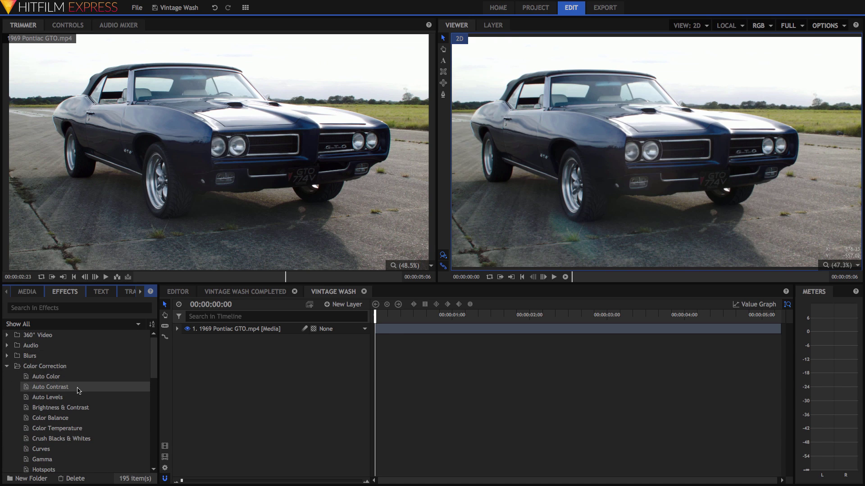
{"action": "scroll", "coordinate": [78, 391], "scroll_direction": "down", "scroll_amount": 3}
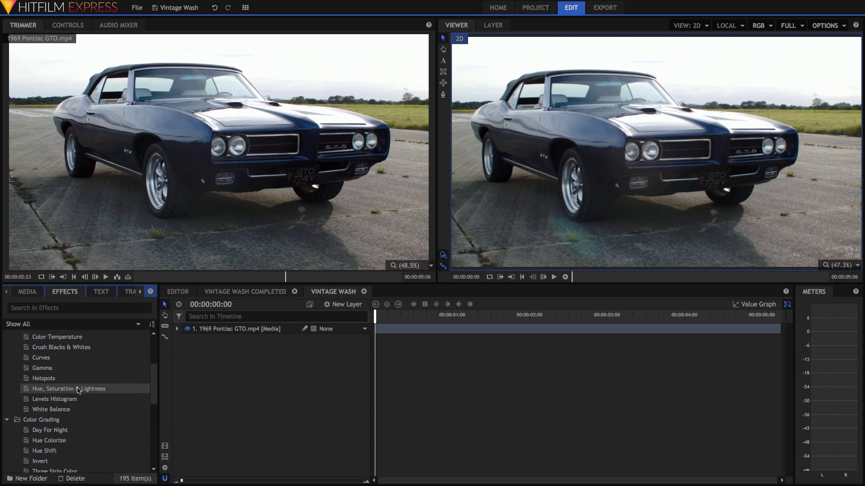
{"action": "scroll", "coordinate": [79, 390], "scroll_direction": "up", "scroll_amount": 3}
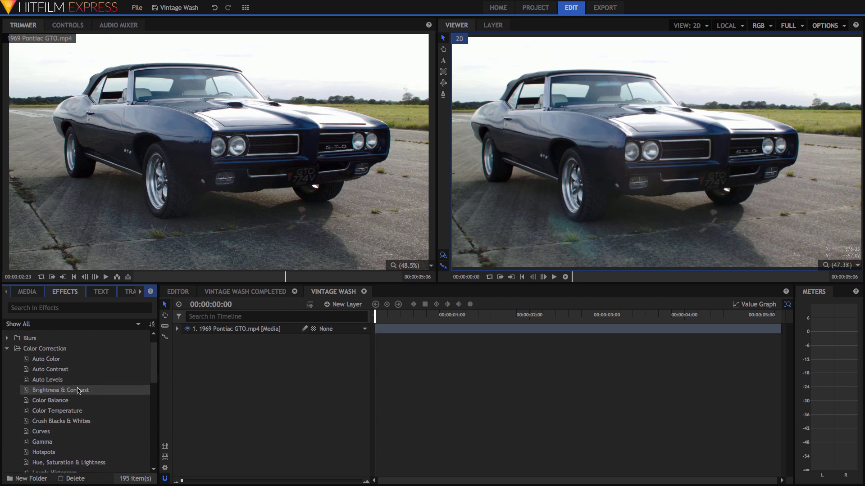
{"action": "scroll", "coordinate": [79, 391], "scroll_direction": "down", "scroll_amount": 1}
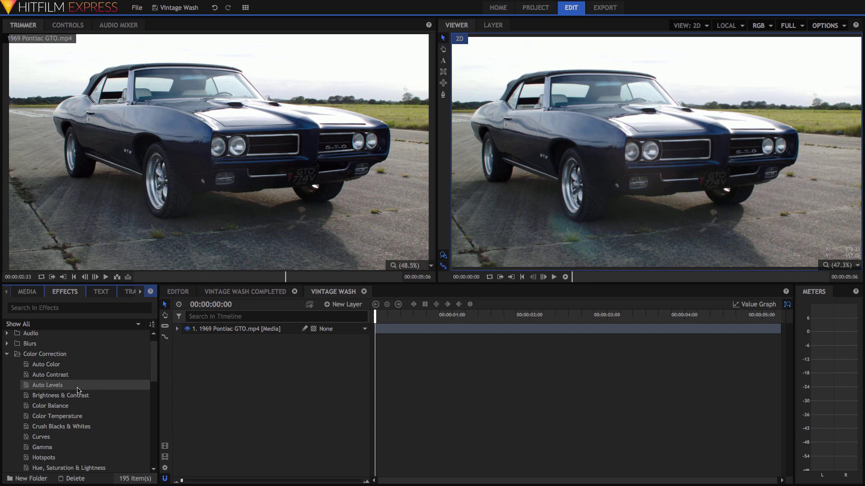
{"action": "scroll", "coordinate": [79, 391], "scroll_direction": "up", "scroll_amount": 1}
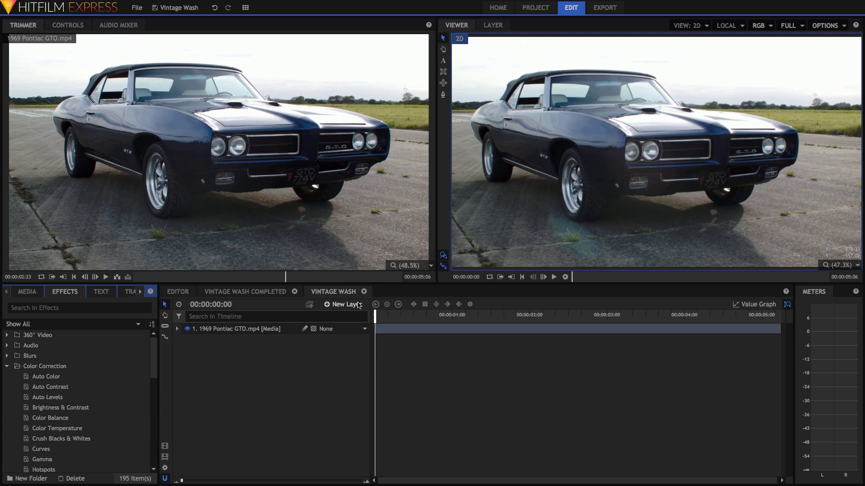
Step: Add a grade layer above the car clip in the Vintage Wash composite shot and select it
{"action": "left_click", "coordinate": [339, 305]}
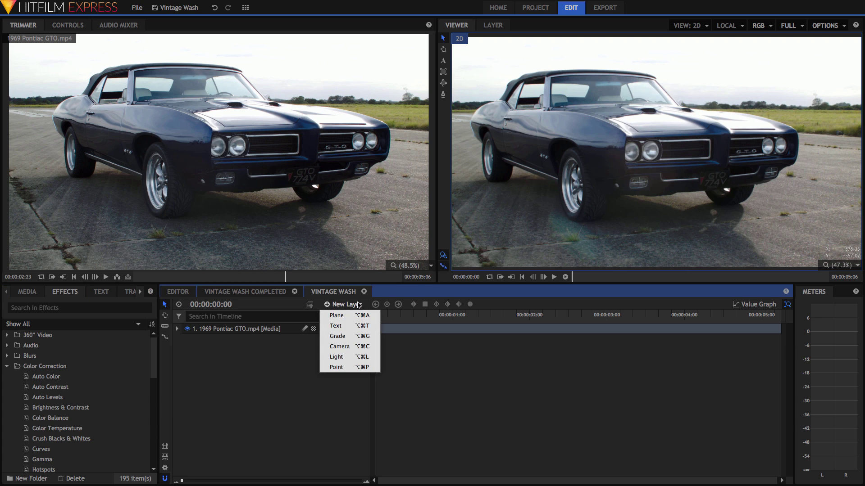
{"action": "left_click", "coordinate": [337, 337]}
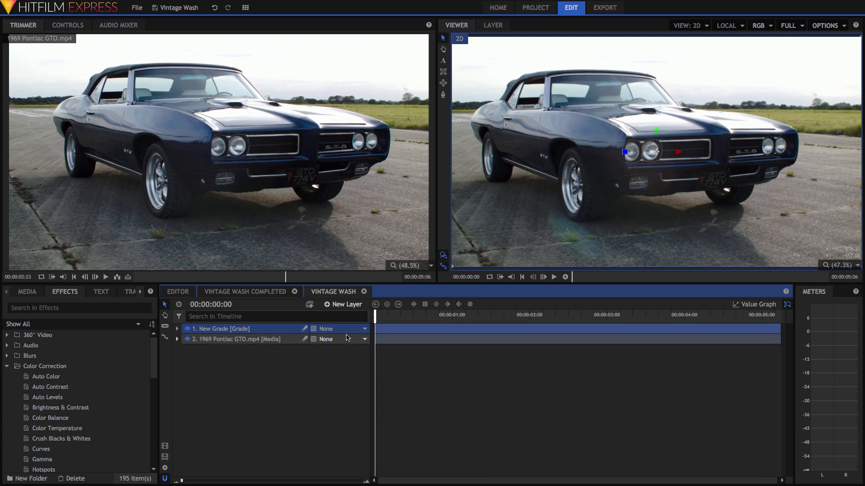
{"action": "left_click", "coordinate": [242, 340]}
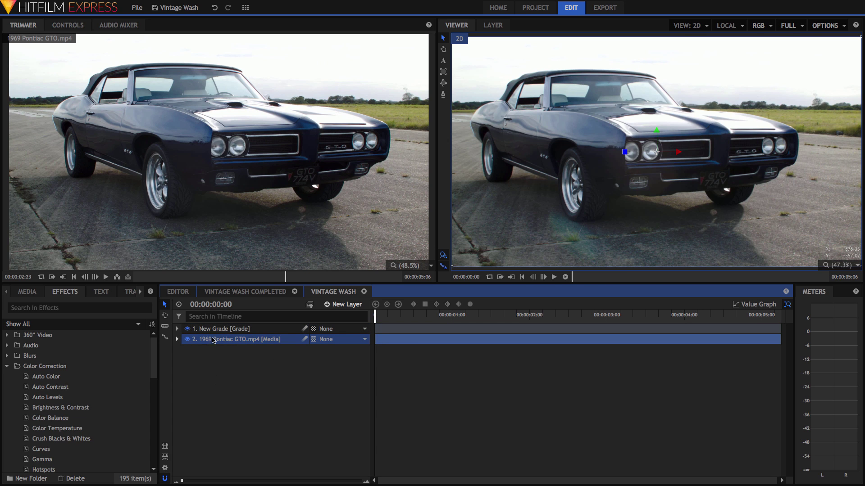
{"action": "left_click", "coordinate": [220, 329]}
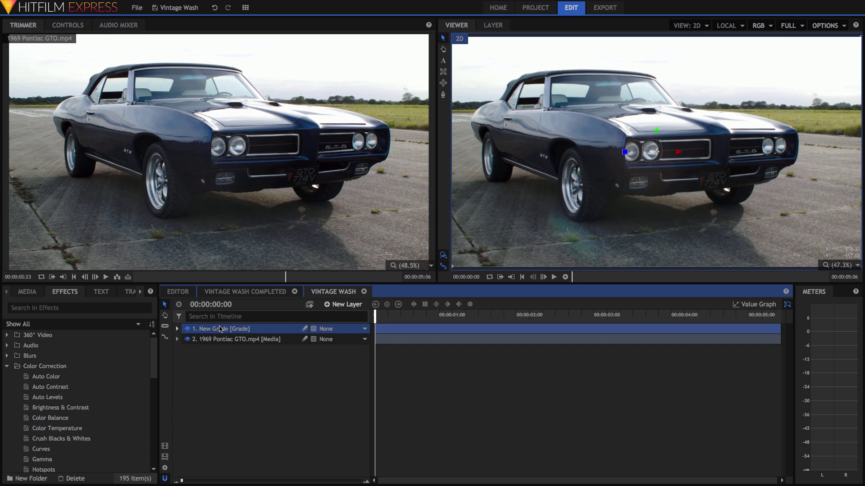
Step: Examine the grade layer's transform properties and the commands available for the layer
{"action": "left_click", "coordinate": [177, 329]}
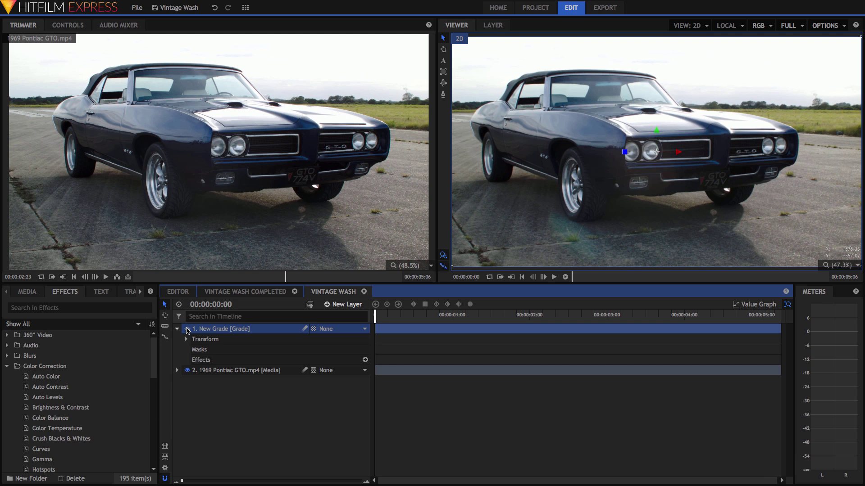
{"action": "left_click", "coordinate": [187, 340]}
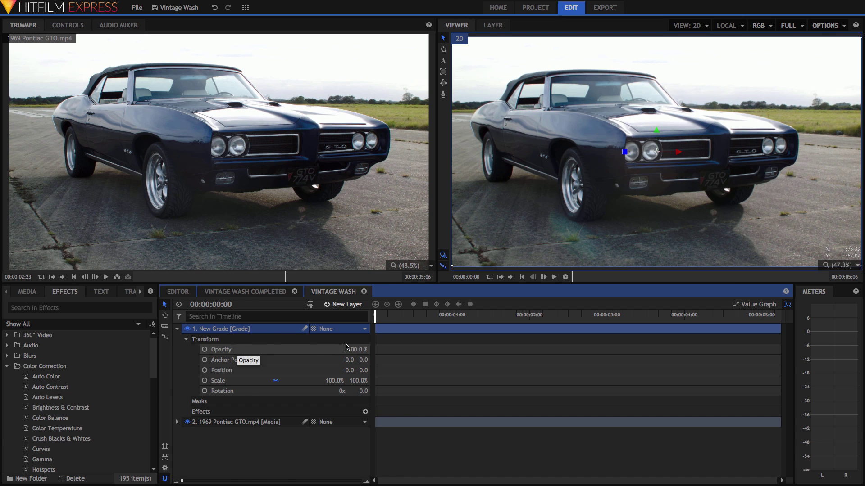
{"action": "right_click", "coordinate": [265, 329]}
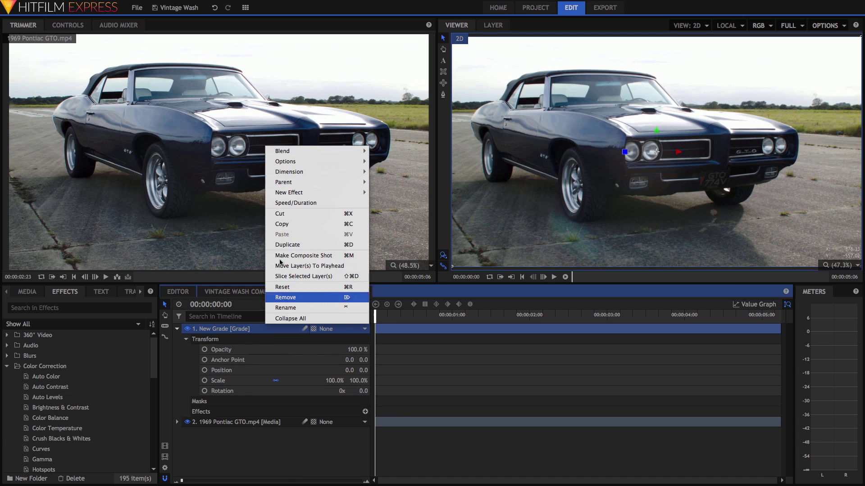
{"action": "mouse_move", "coordinate": [314, 150]}
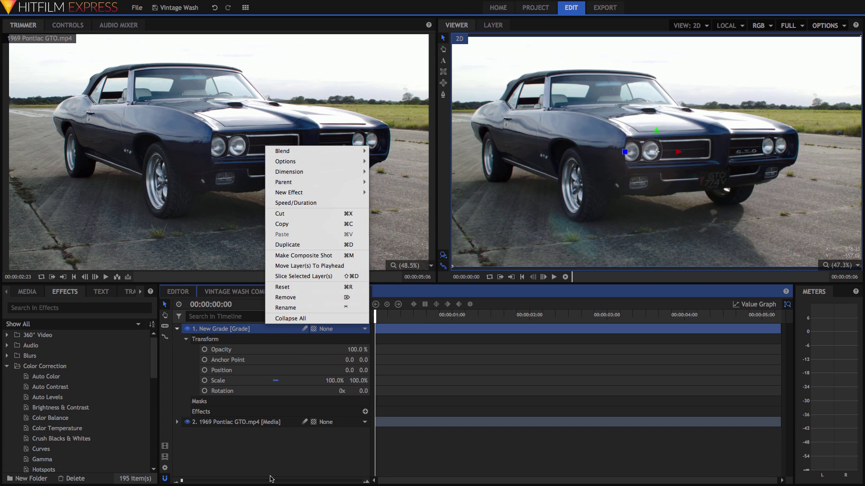
{"action": "left_click", "coordinate": [267, 450]}
{"action": "left_click", "coordinate": [185, 339]}
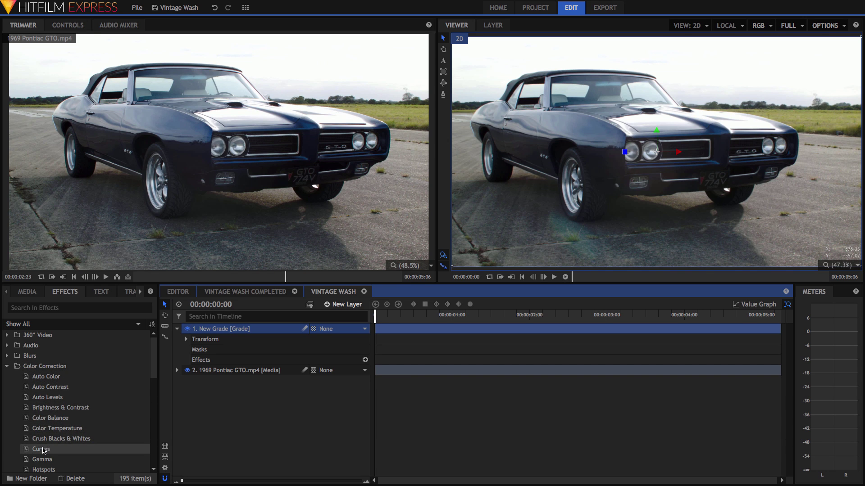
Step: Apply the Curves effect to the grade layer and show its RGB curve graph
{"action": "left_click_drag", "start_coordinate": [43, 450], "coordinate": [223, 332]}
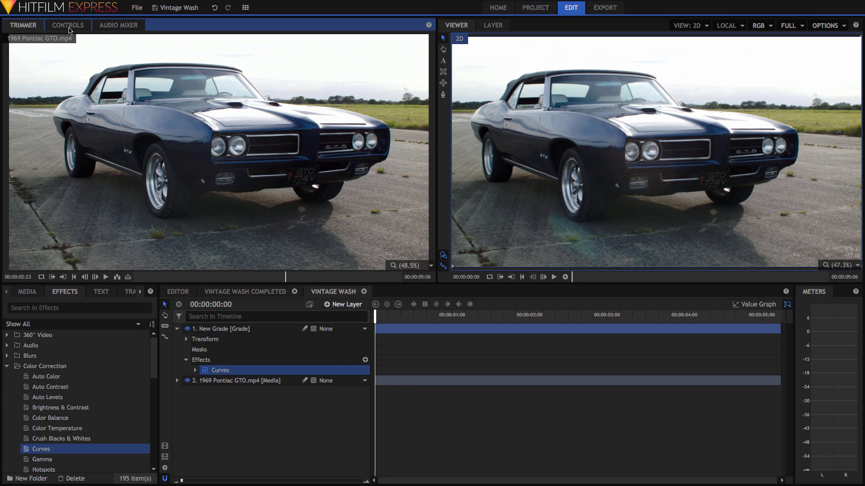
{"action": "left_click", "coordinate": [69, 26]}
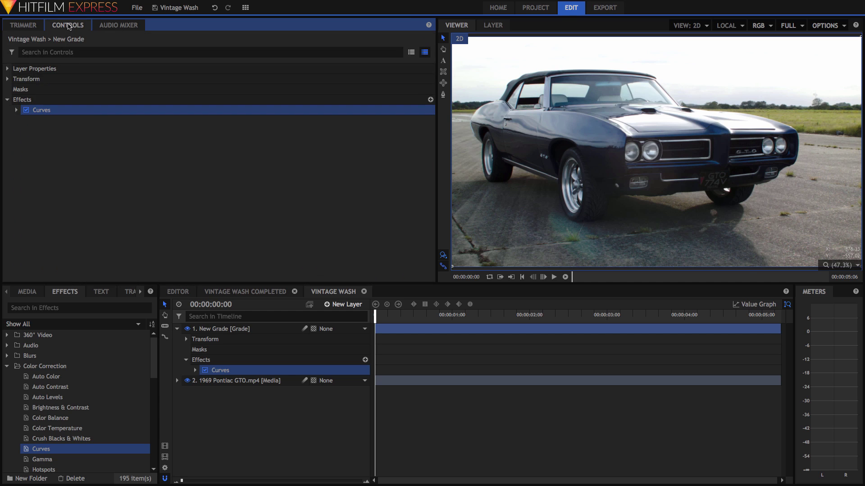
{"action": "left_click", "coordinate": [16, 111]}
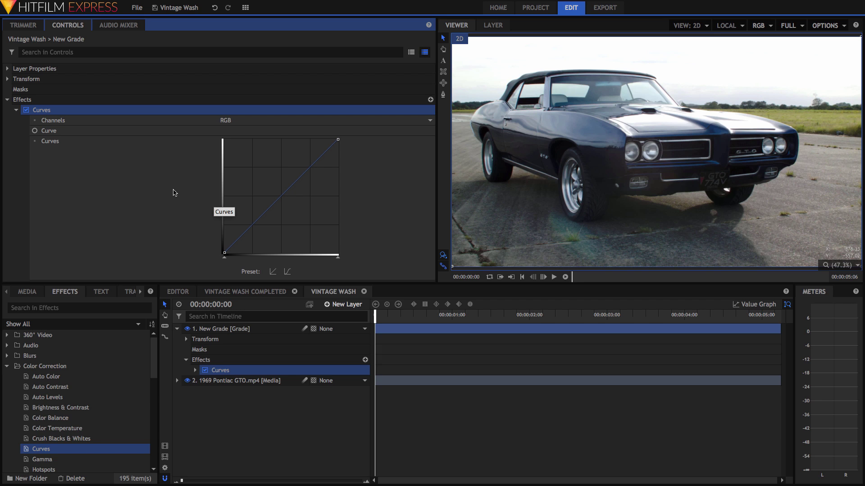
Step: Anchor the RGB curve with a midpoint and raise its black point slightly to fade the shadows
{"action": "left_click", "coordinate": [281, 197]}
{"action": "left_click_drag", "start_coordinate": [225, 254], "coordinate": [219, 236]}
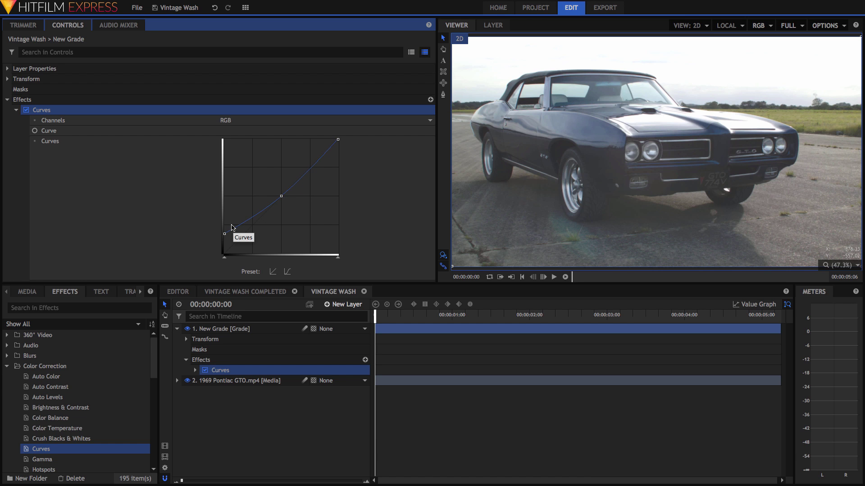
{"action": "left_click", "coordinate": [17, 111]}
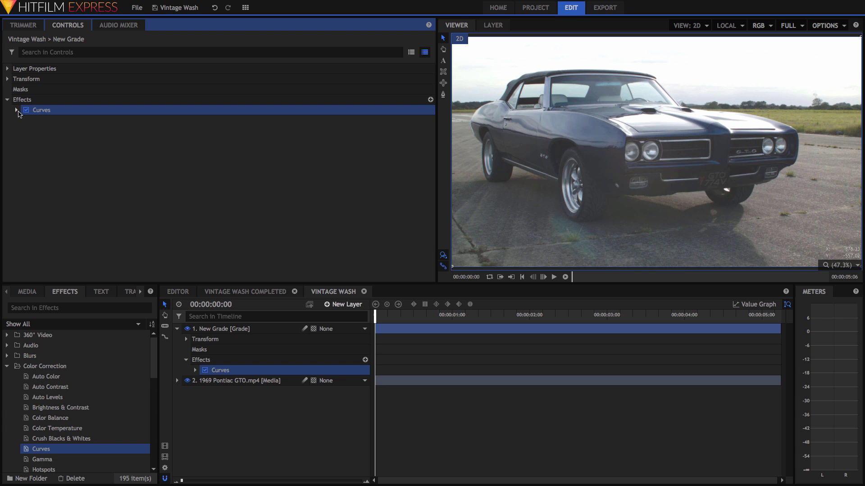
Step: Apply the Hue, Saturation & Lightness effect to the grade layer after Curves
{"action": "scroll", "coordinate": [77, 402], "scroll_direction": "down", "scroll_amount": 3}
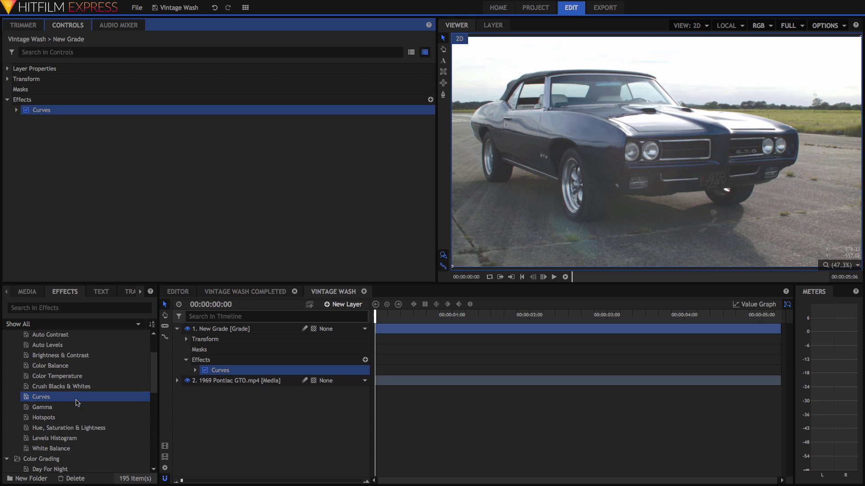
{"action": "left_click_drag", "start_coordinate": [76, 406], "coordinate": [217, 332]}
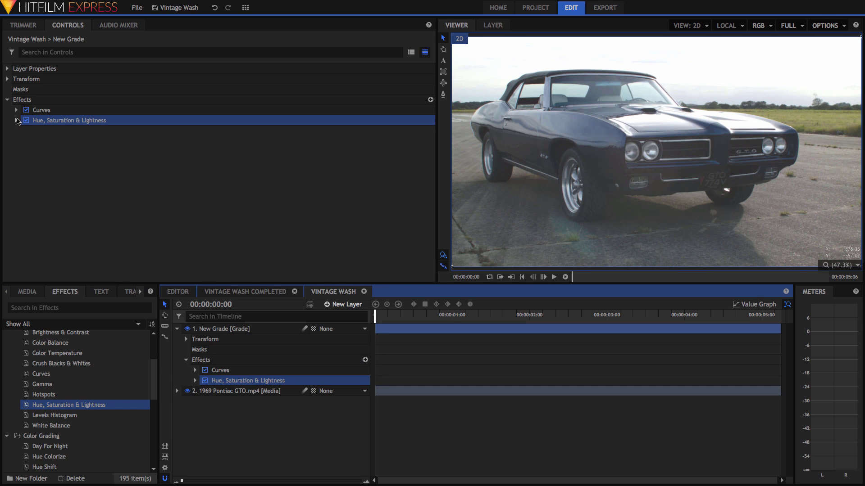
Step: Set the Master saturation of the Hue, Saturation & Lightness effect to -26
{"action": "left_click", "coordinate": [16, 121]}
{"action": "left_click", "coordinate": [25, 131]}
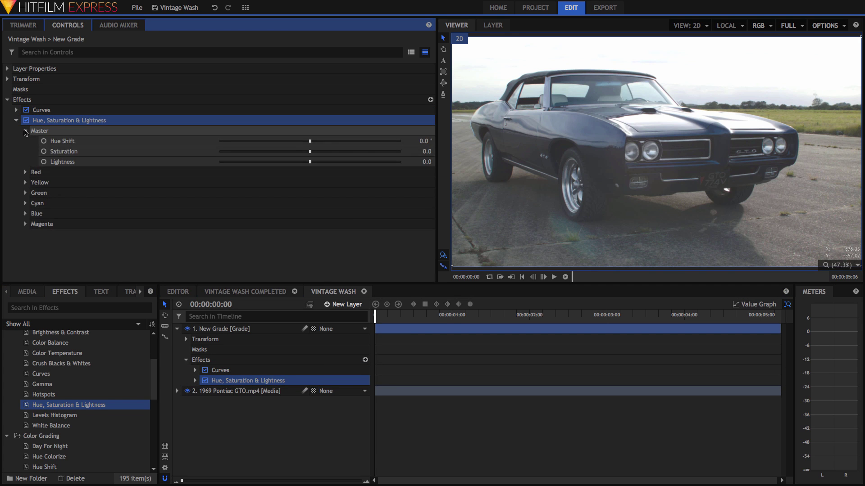
{"action": "left_click_drag", "start_coordinate": [310, 152], "coordinate": [285, 154]}
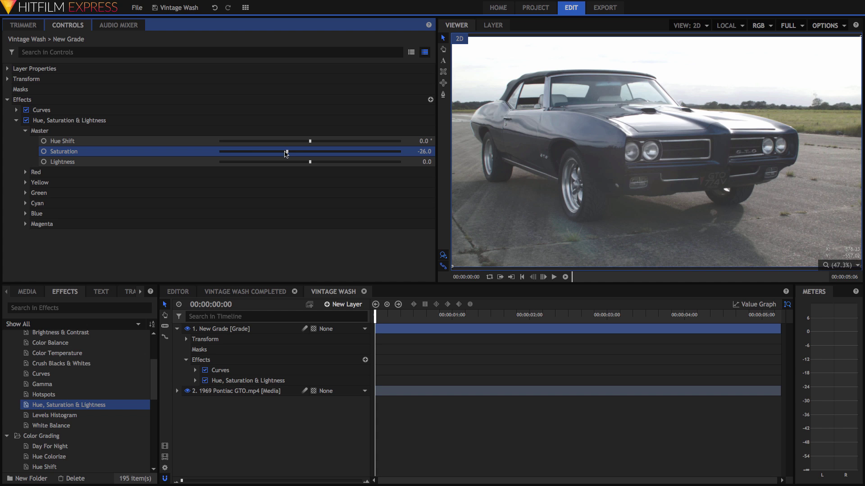
{"action": "left_click", "coordinate": [16, 121]}
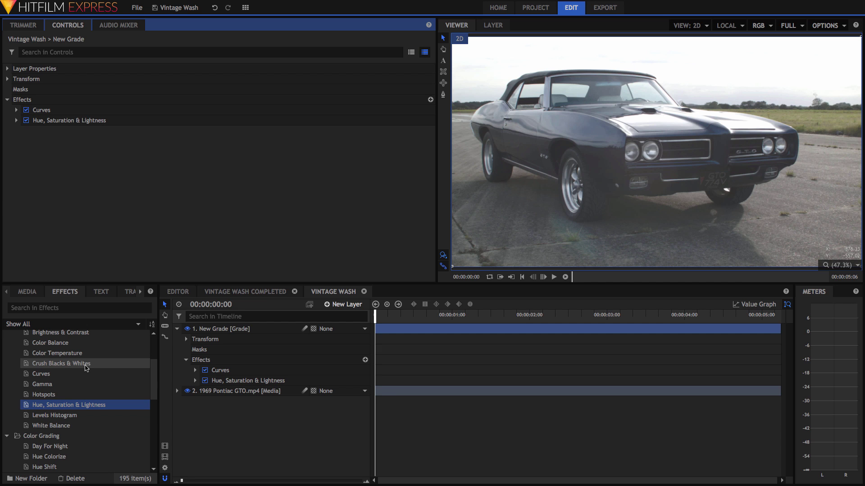
Step: Apply the Color Balance effect to the grade layer and show its shadows, midtones and highlights settings
{"action": "scroll", "coordinate": [86, 368], "scroll_direction": "up", "scroll_amount": 1}
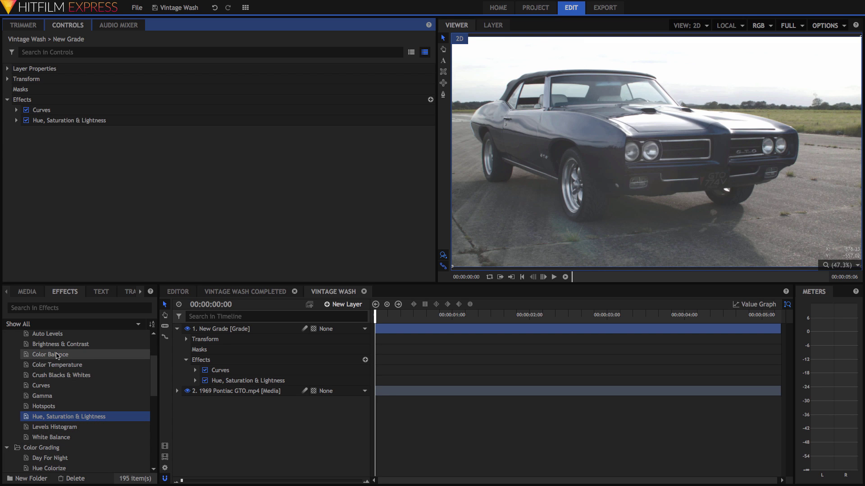
{"action": "left_click_drag", "start_coordinate": [57, 356], "coordinate": [215, 334]}
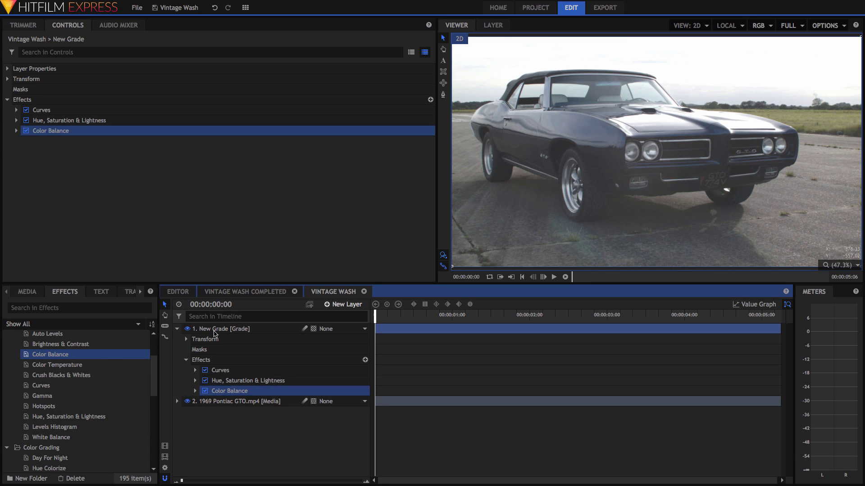
{"action": "left_click", "coordinate": [17, 130]}
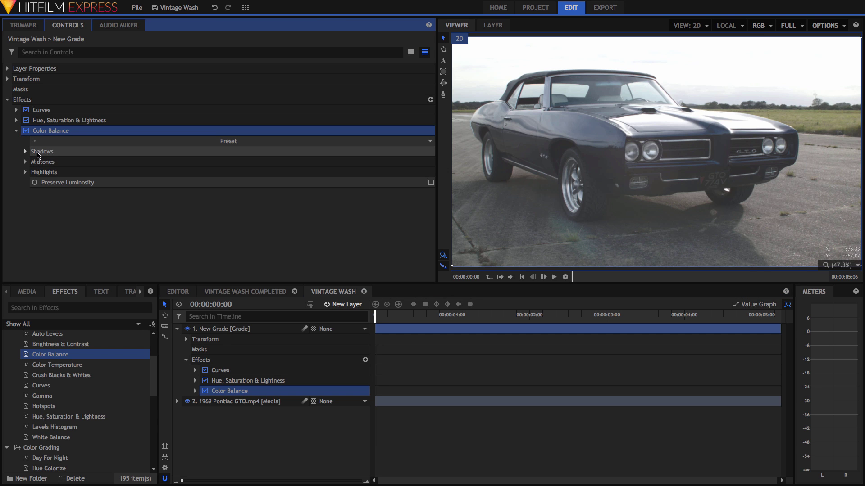
{"action": "left_click", "coordinate": [26, 171]}
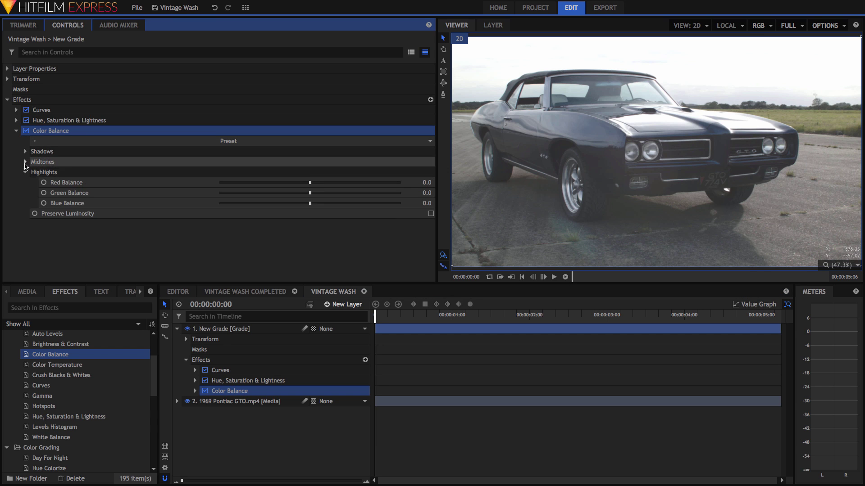
{"action": "left_click", "coordinate": [25, 161]}
{"action": "left_click", "coordinate": [25, 151]}
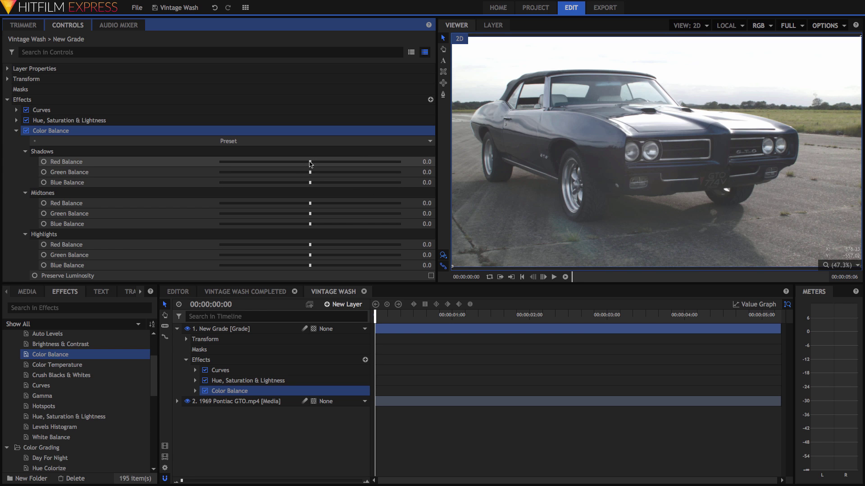
Step: Set the shadows' red balance to 20 and blue balance to -10, and compare the image with Color Balance off
{"action": "left_click_drag", "start_coordinate": [311, 163], "coordinate": [302, 185]}
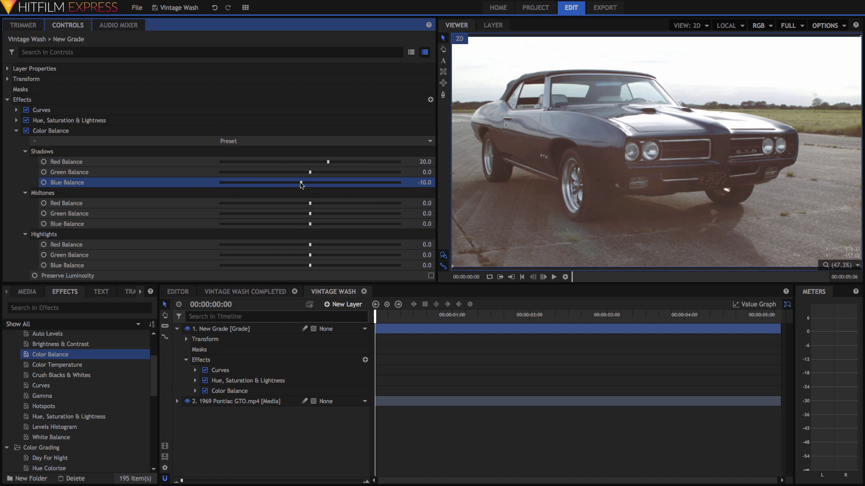
{"action": "left_click", "coordinate": [26, 130]}
{"action": "left_click", "coordinate": [26, 131]}
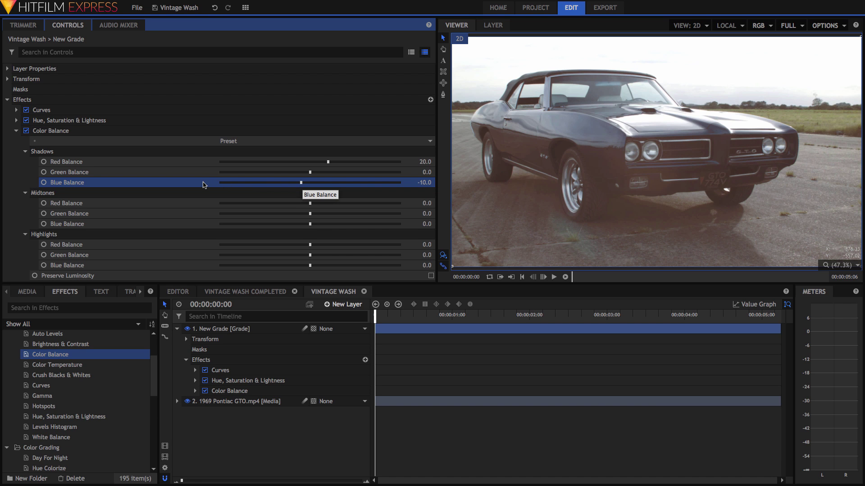
Step: Set the blue balance of both the midtones and the highlights to -10 in Color Balance
{"action": "left_click", "coordinate": [75, 194]}
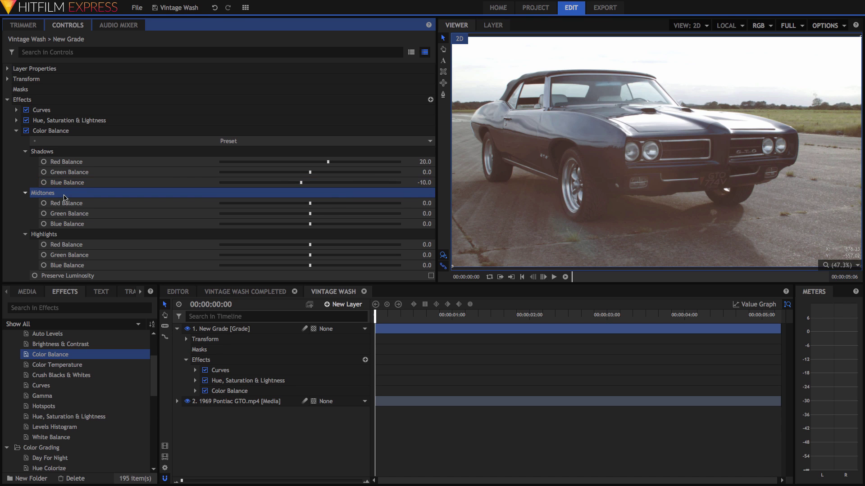
{"action": "left_click_drag", "start_coordinate": [310, 224], "coordinate": [302, 225]}
{"action": "left_click_drag", "start_coordinate": [310, 266], "coordinate": [302, 267]}
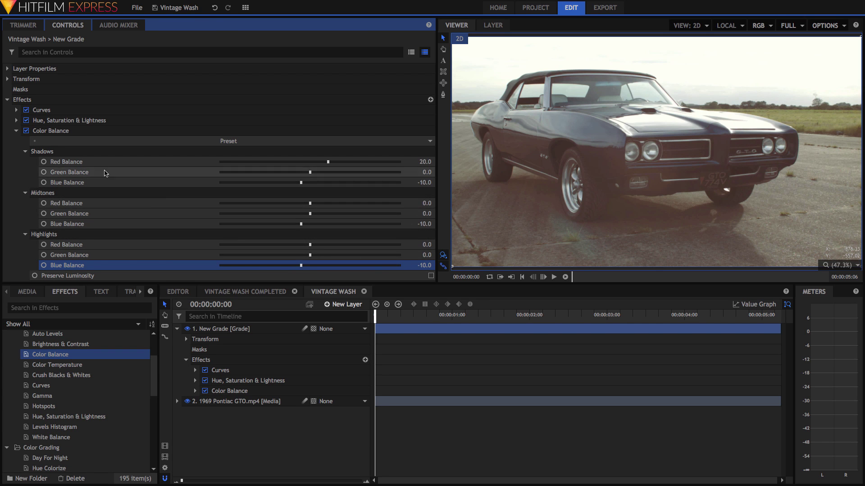
{"action": "left_click", "coordinate": [16, 131]}
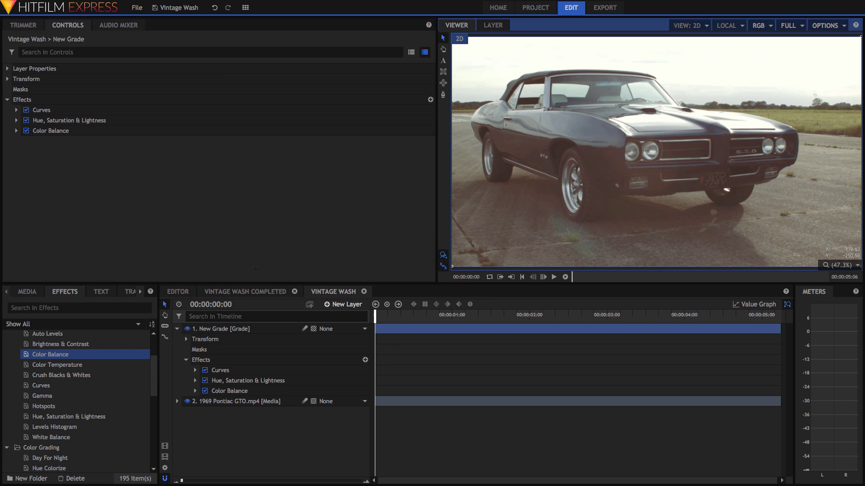
Step: Apply the Color Gradient effect from Gradients & Fills to the grade layer
{"action": "left_click_drag", "start_coordinate": [154, 383], "coordinate": [155, 444]}
{"action": "left_click", "coordinate": [7, 365]}
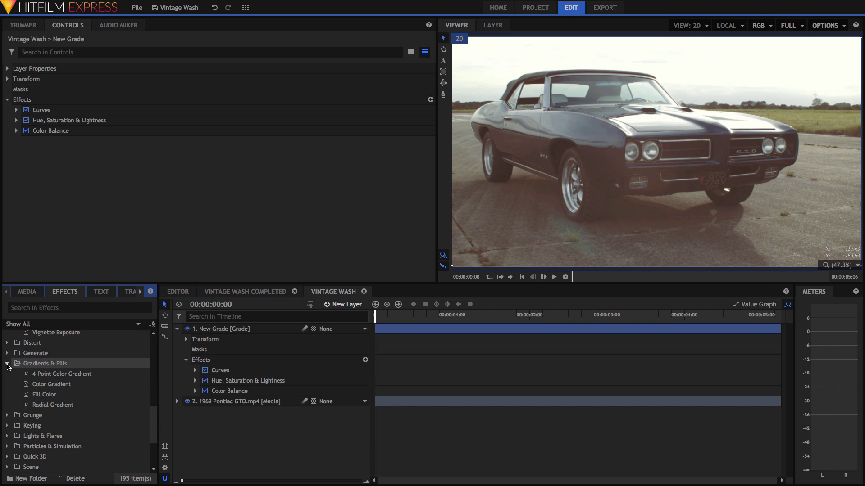
{"action": "left_click", "coordinate": [61, 386]}
{"action": "left_click_drag", "start_coordinate": [62, 387], "coordinate": [205, 332]}
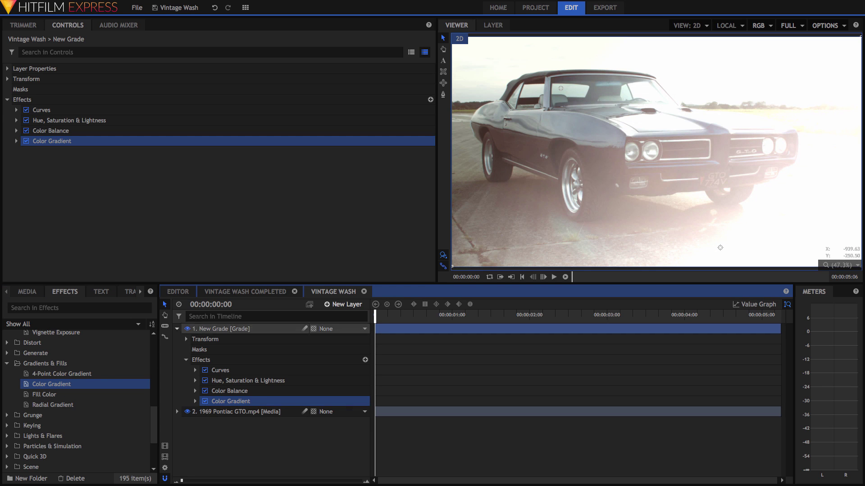
Step: Stretch the color gradient diagonally, with its end point in the frame's upper-right corner and its start point in the lower-left corner
{"action": "left_click", "coordinate": [16, 141]}
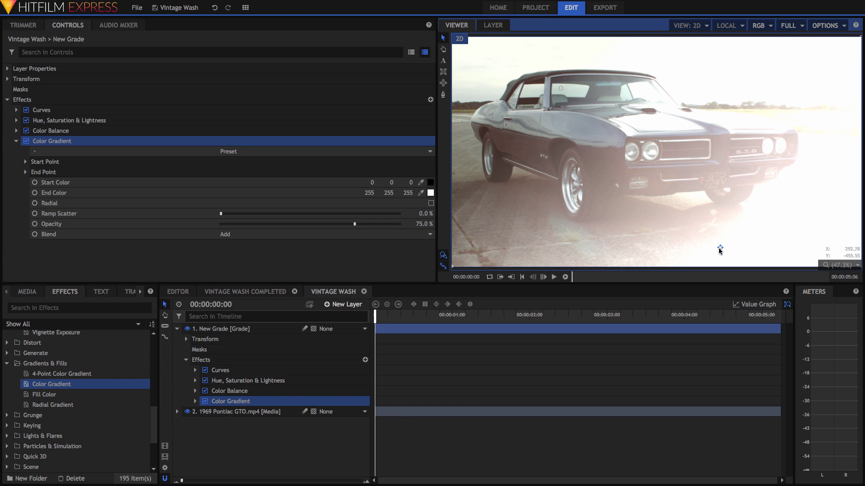
{"action": "left_click_drag", "start_coordinate": [719, 248], "coordinate": [858, 42]}
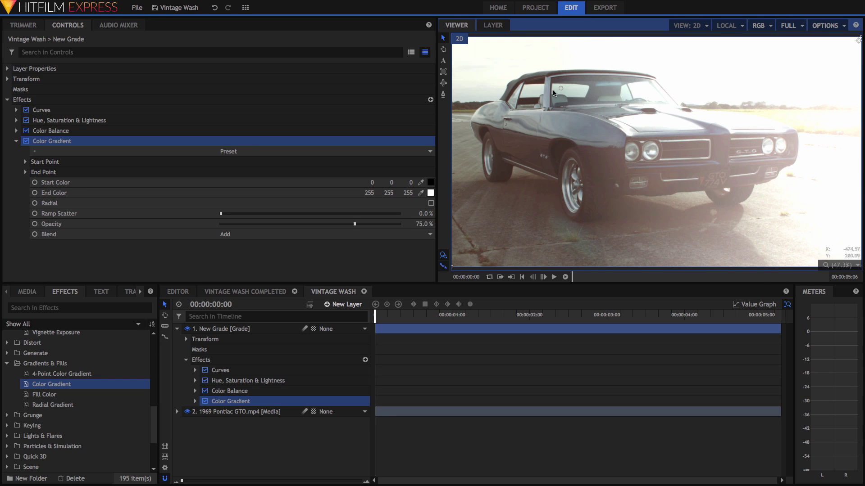
{"action": "left_click_drag", "start_coordinate": [558, 86], "coordinate": [455, 265]}
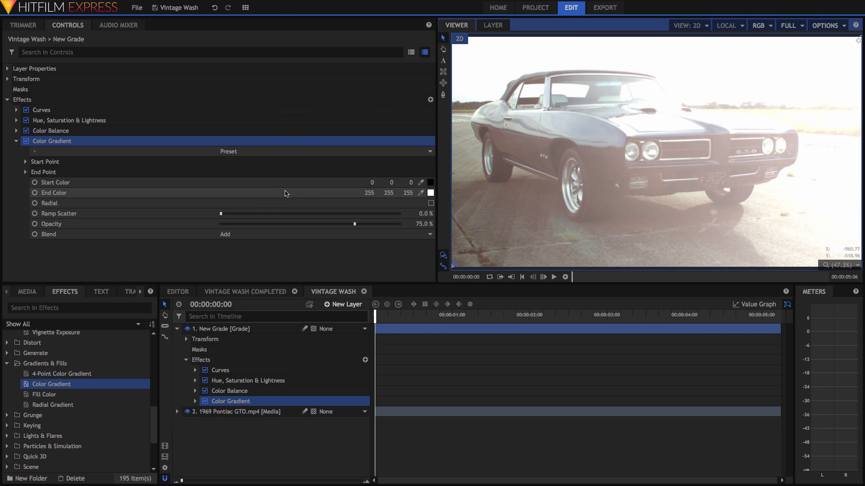
Step: Set the color gradient's start color to RGB 90, 60, 40
{"action": "left_click", "coordinate": [374, 182]}
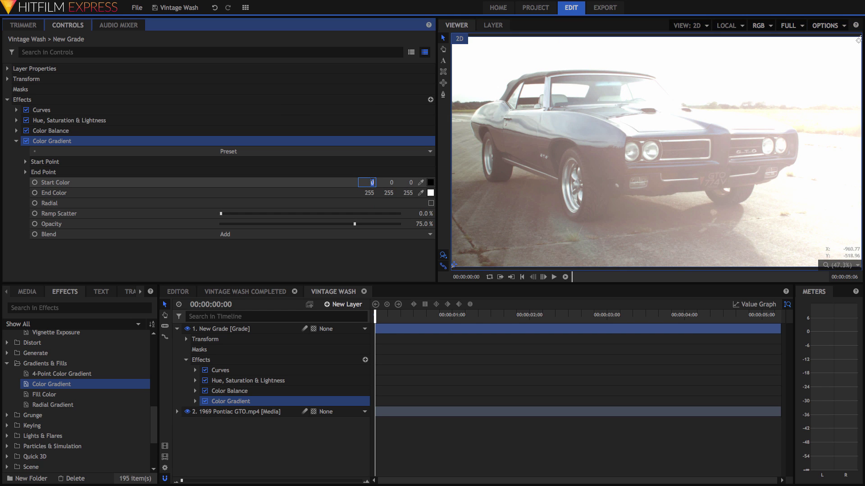
{"action": "type", "text": "90"}
{"action": "key", "text": "Tab"}
{"action": "type", "text": "60"}
{"action": "key", "text": "Tab"}
{"action": "type", "text": "4"}
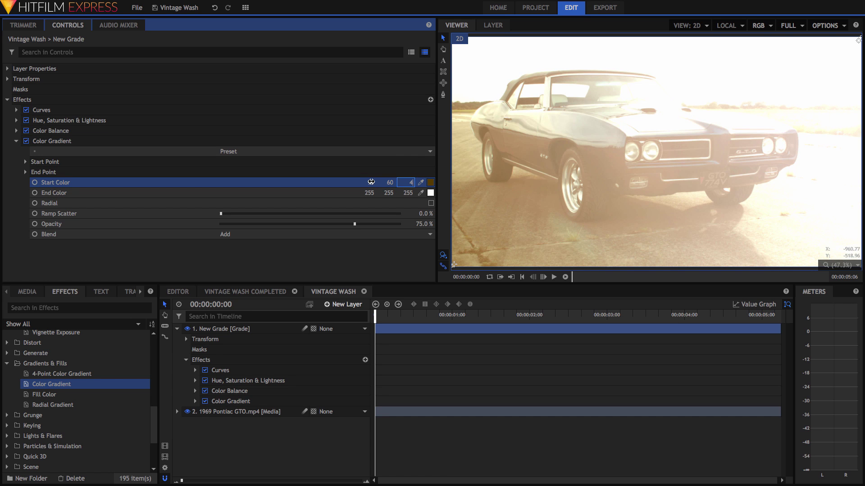
{"action": "type", "text": "0"}
Step: Set the color gradient's end color to RGB 190, 170, 160
{"action": "key", "text": "Tab"}
{"action": "type", "text": "190"}
{"action": "key", "text": "Tab"}
{"action": "type", "text": "170"}
{"action": "key", "text": "Tab"}
{"action": "type", "text": "1"}
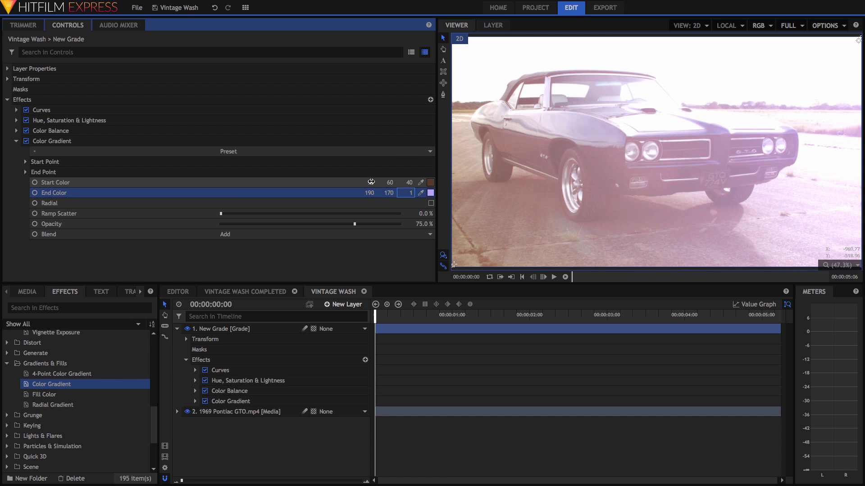
{"action": "type", "text": "60"}
{"action": "key", "text": "Return"}
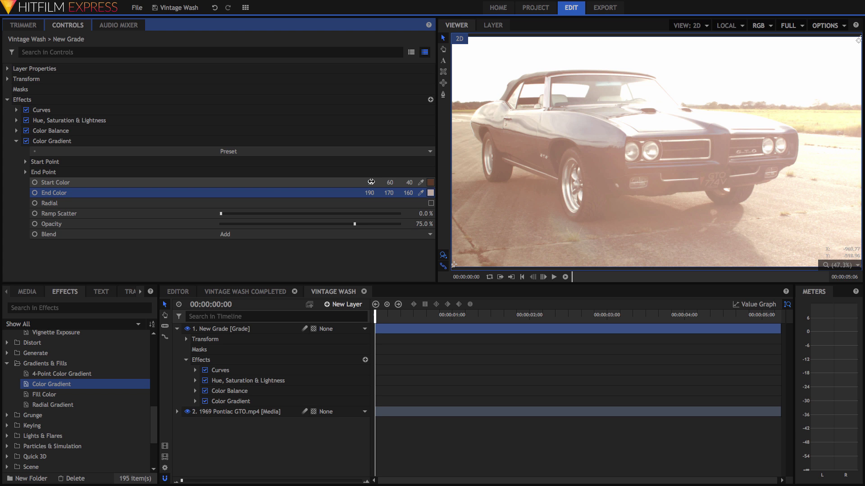
Step: Set the color gradient's blend mode to Color Dodge and its opacity to 50%
{"action": "left_click", "coordinate": [284, 235]}
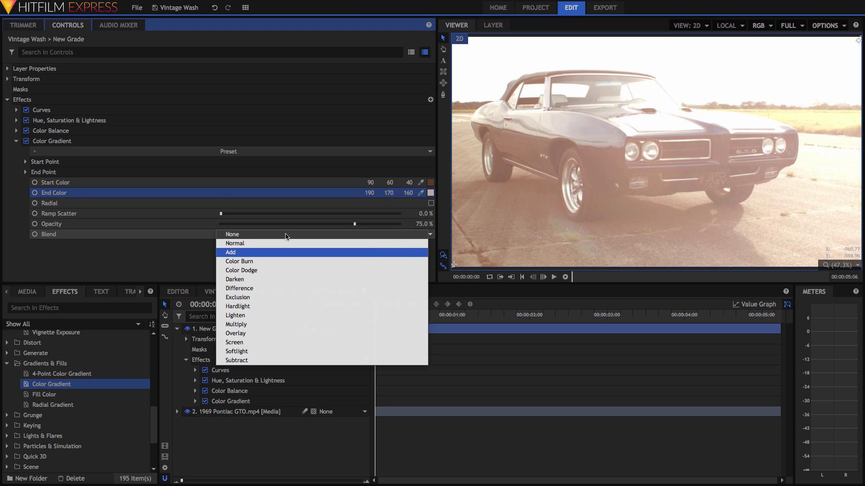
{"action": "left_click", "coordinate": [268, 270]}
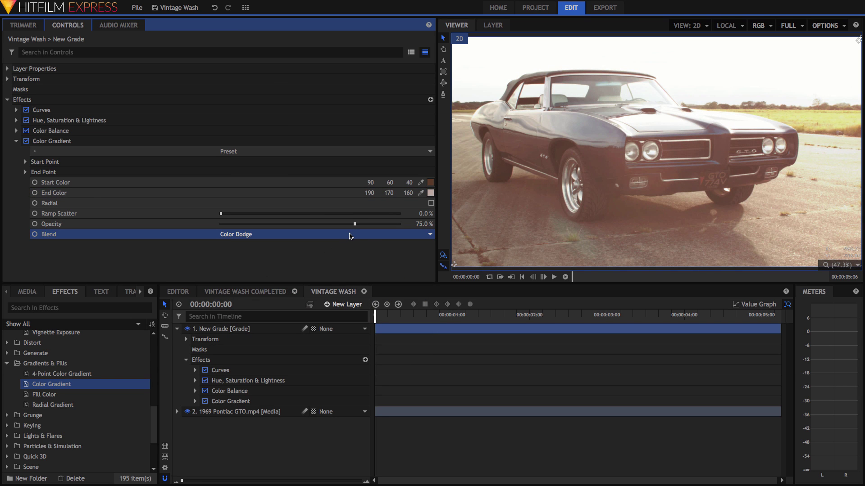
{"action": "left_click_drag", "start_coordinate": [355, 224], "coordinate": [309, 225]}
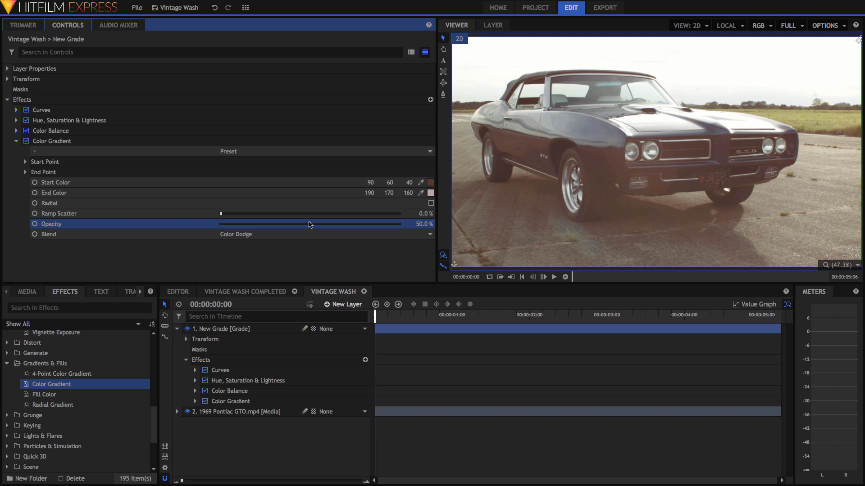
{"action": "left_click_drag", "start_coordinate": [310, 225], "coordinate": [386, 223]}
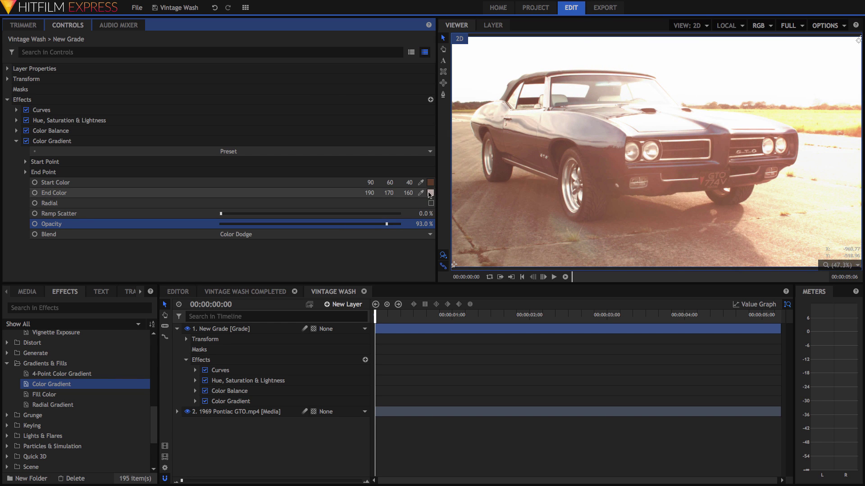
{"action": "left_click", "coordinate": [716, 121]}
{"action": "left_click", "coordinate": [313, 224]}
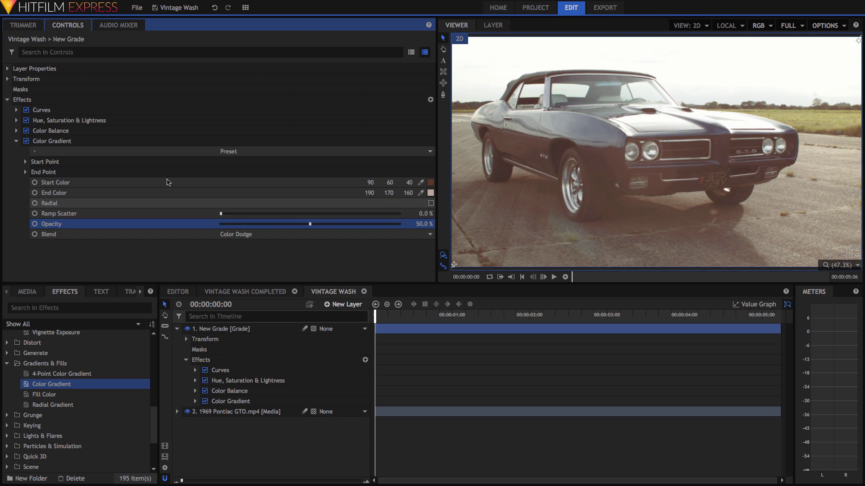
Step: Compare the image with and without the Color Gradient effect, and with and without the whole grade layer
{"action": "left_click", "coordinate": [27, 141]}
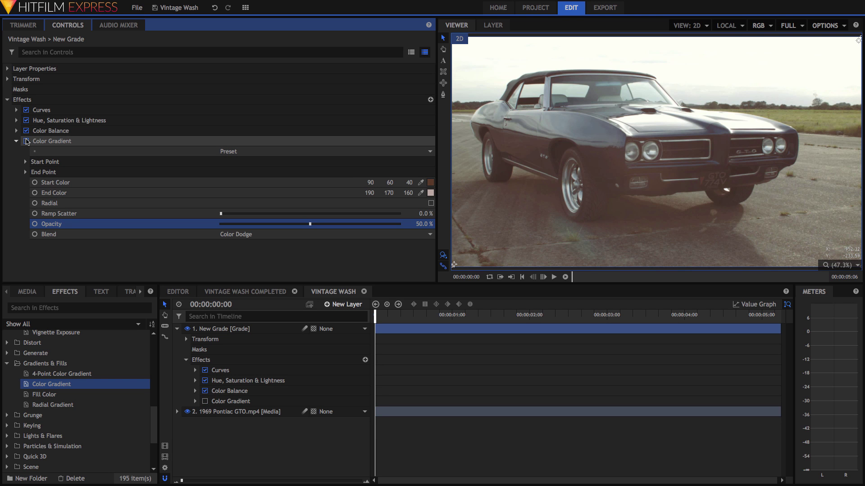
{"action": "left_click", "coordinate": [26, 141]}
{"action": "left_click", "coordinate": [26, 141]}
{"action": "left_click", "coordinate": [26, 141]}
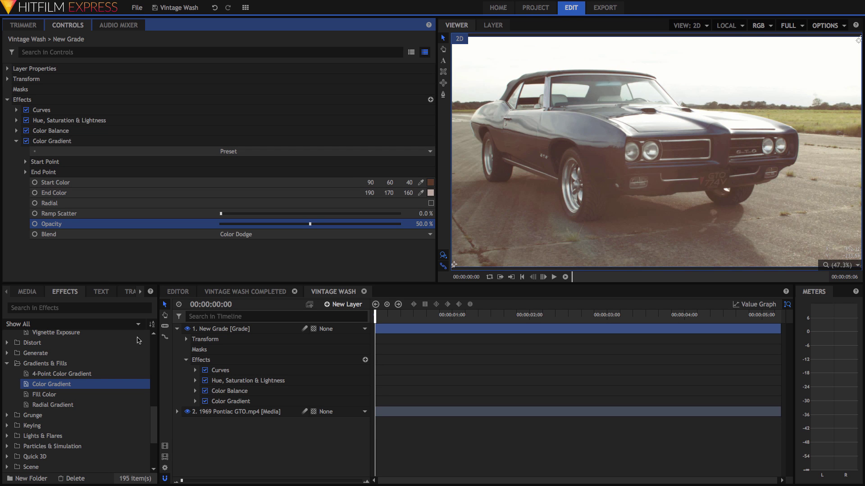
{"action": "left_click", "coordinate": [187, 329]}
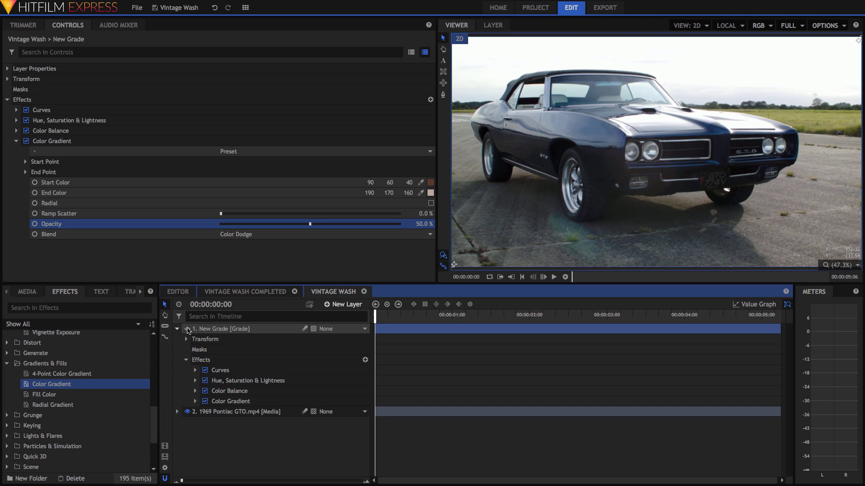
{"action": "left_click", "coordinate": [187, 329]}
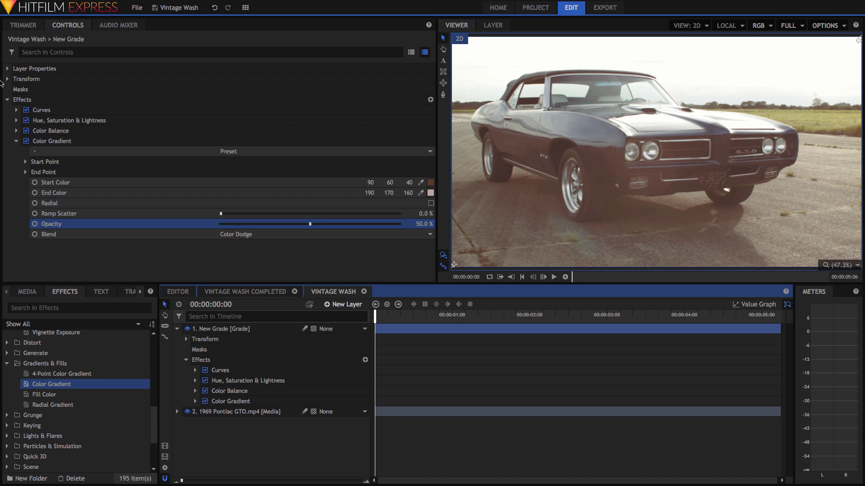
{"action": "left_click", "coordinate": [17, 142]}
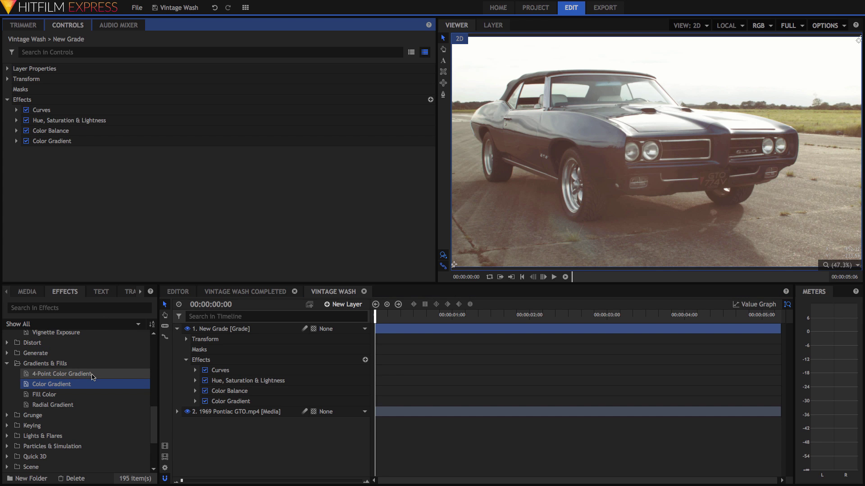
Step: Search the effects for "grain", apply the Grain effect to the grade layer and show its settings
{"action": "left_click", "coordinate": [94, 307]}
{"action": "type", "text": "grain"}
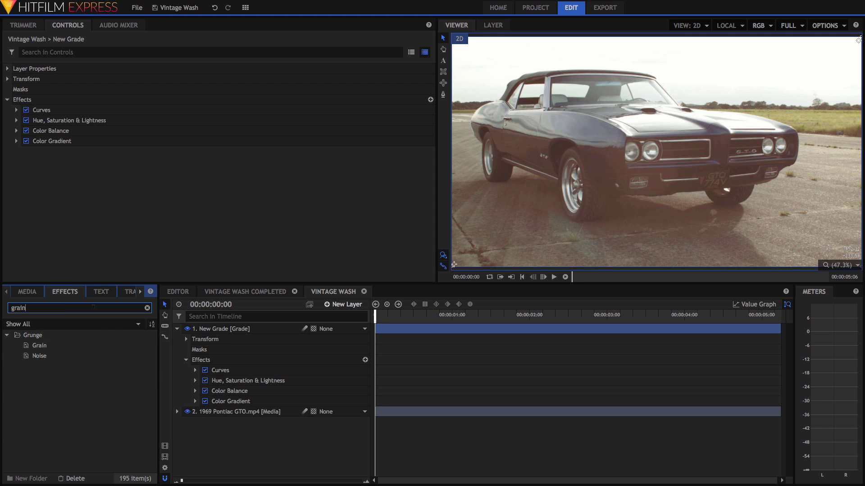
{"action": "left_click_drag", "start_coordinate": [36, 351], "coordinate": [214, 331]}
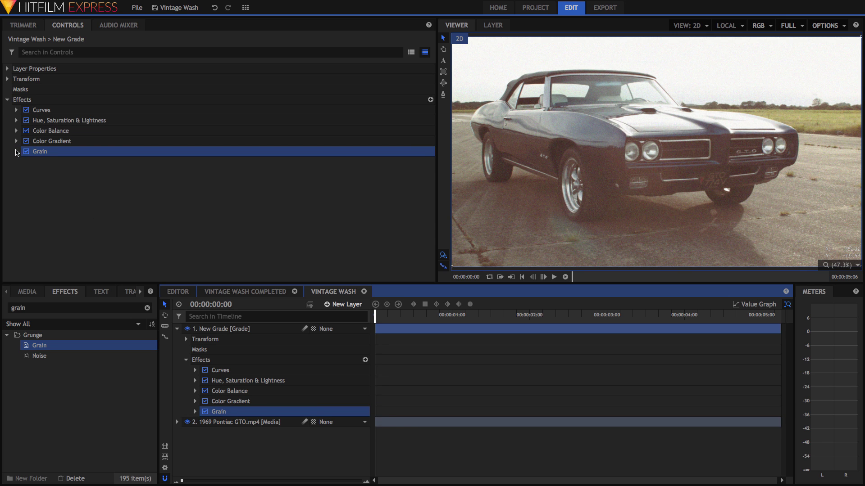
{"action": "left_click", "coordinate": [16, 152]}
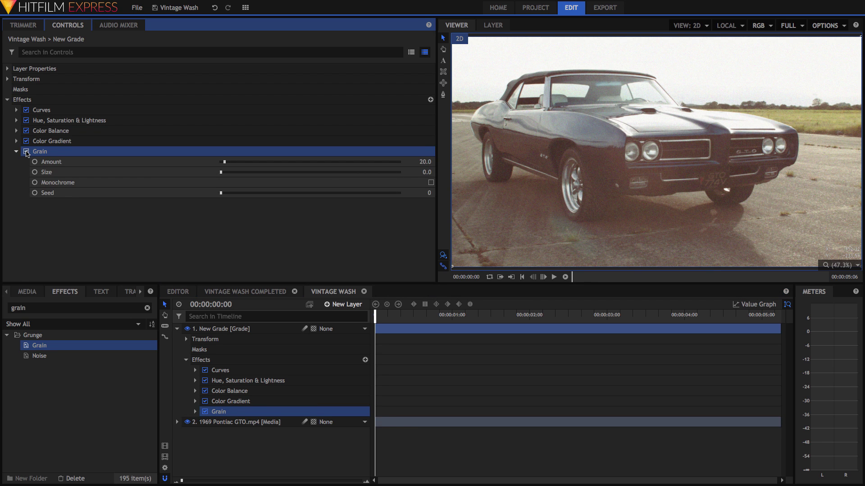
Step: Set the Grain effect's size to 1.5 and amount to 10 with Monochrome enabled, and play back the shot
{"action": "left_click", "coordinate": [26, 152]}
{"action": "left_click", "coordinate": [26, 152]}
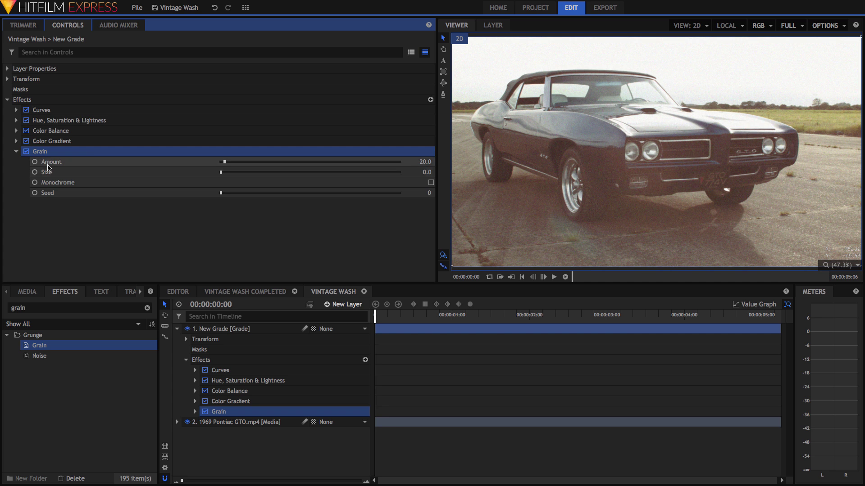
{"action": "left_click_drag", "start_coordinate": [221, 172], "coordinate": [275, 172]}
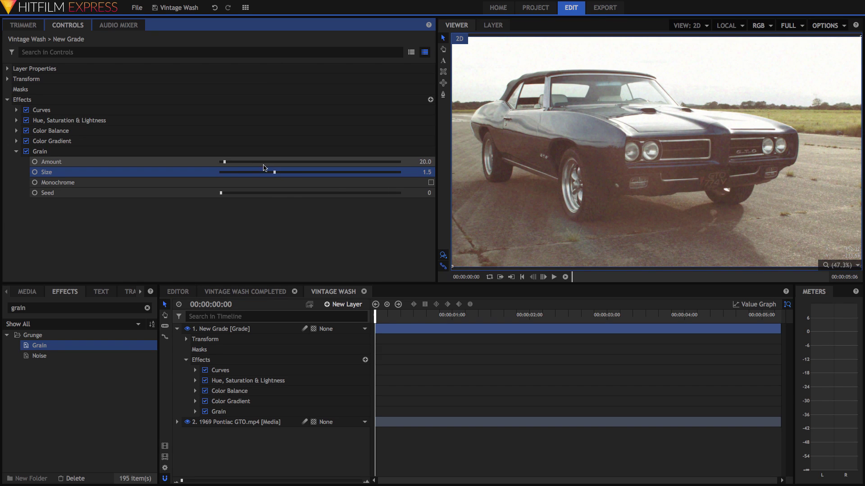
{"action": "left_click", "coordinate": [431, 183]}
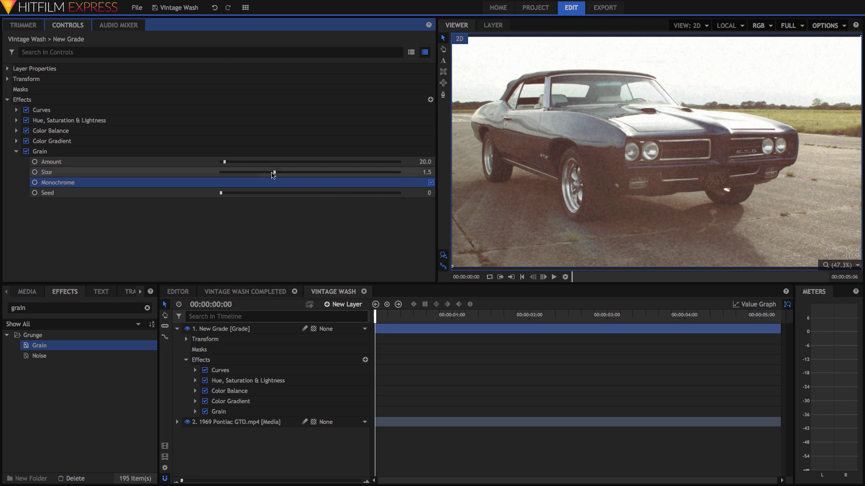
{"action": "left_click", "coordinate": [423, 162]}
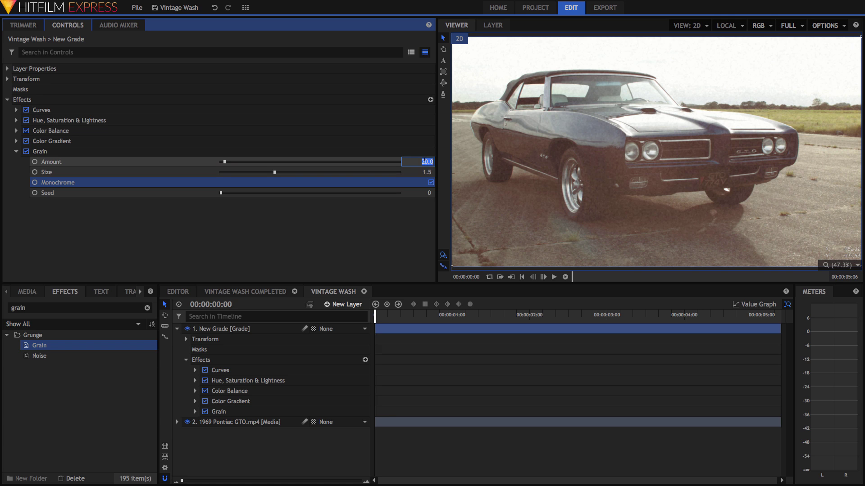
{"action": "type", "text": "10"}
{"action": "key", "text": "Return"}
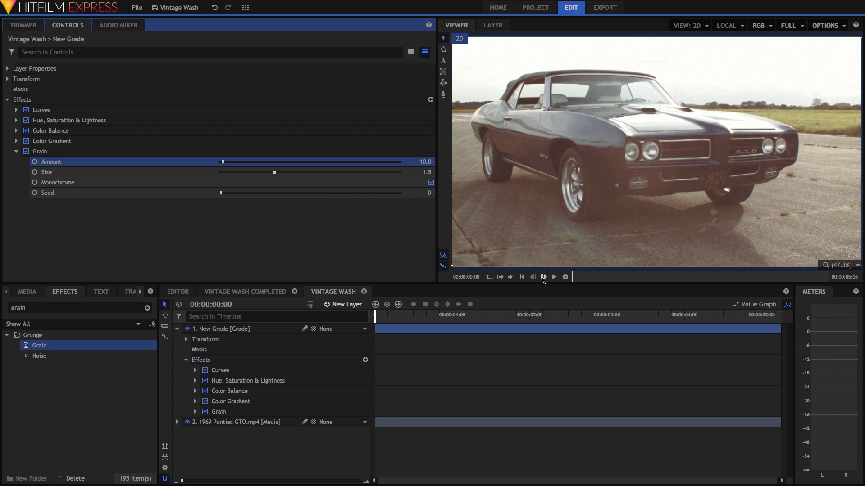
{"action": "left_click", "coordinate": [554, 277]}
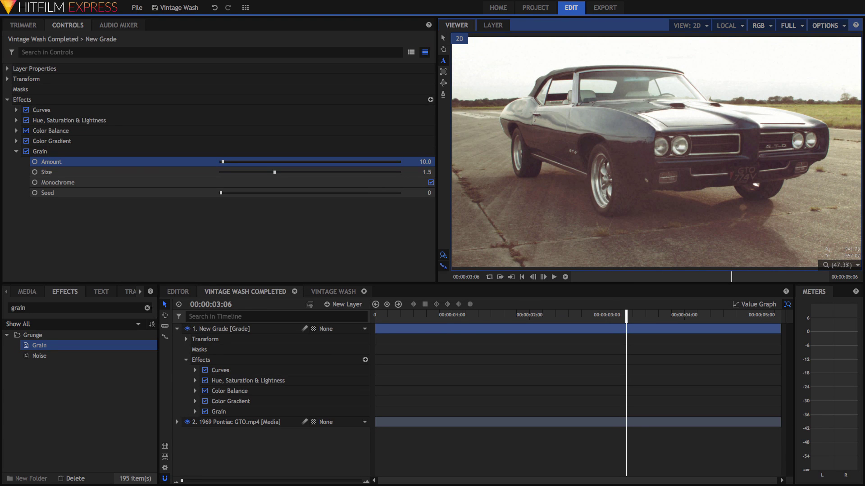
Step: Search the effects for "vig" and apply the Vignette 1080p preset to the grade layer
{"action": "left_click", "coordinate": [147, 308]}
{"action": "type", "text": "vig"}
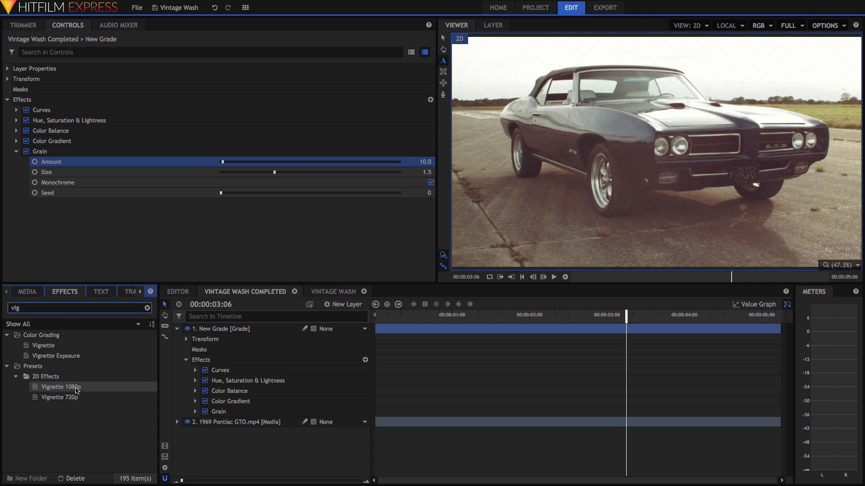
{"action": "left_click_drag", "start_coordinate": [76, 388], "coordinate": [219, 331]}
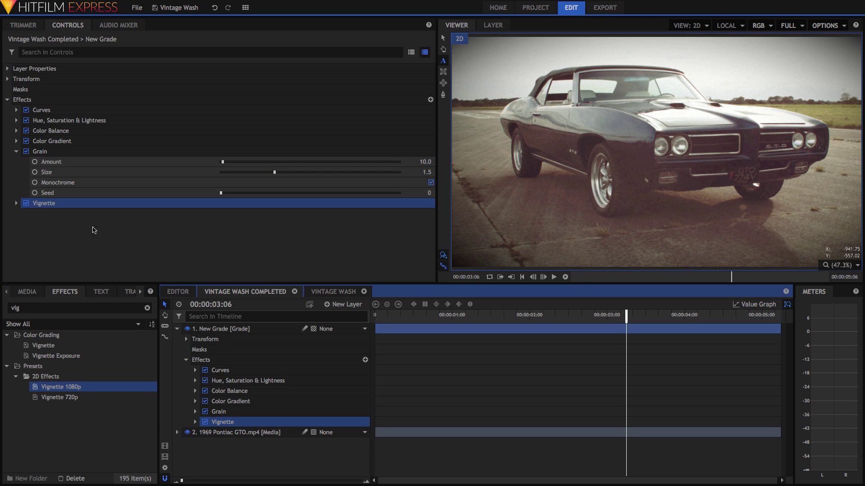
Step: Change the Vignette effect's color to a dark brown, RGB 60, 41, 23
{"action": "left_click", "coordinate": [16, 152]}
{"action": "left_click", "coordinate": [16, 162]}
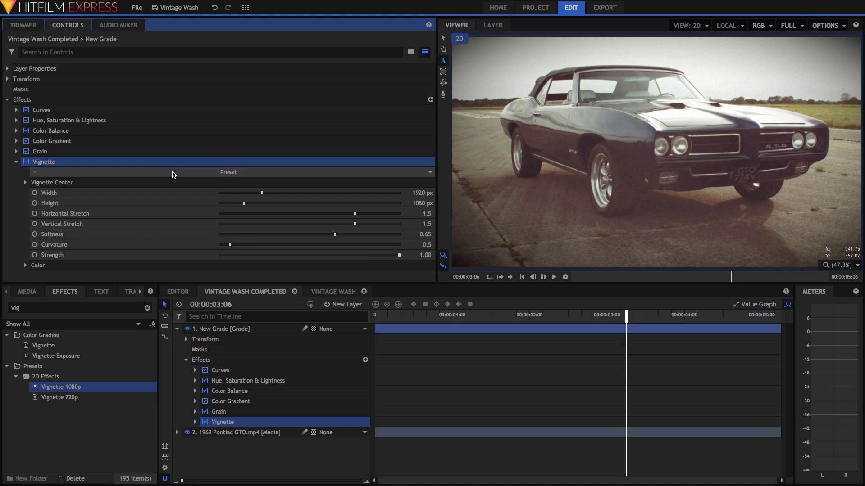
{"action": "left_click", "coordinate": [25, 266]}
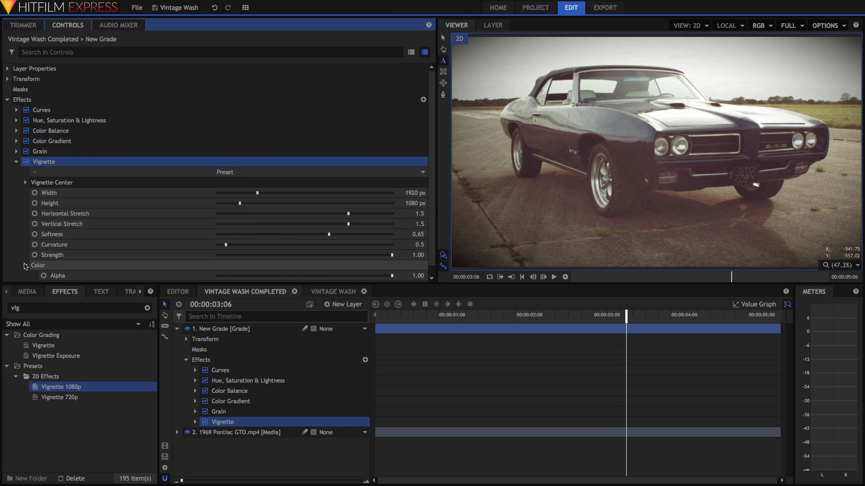
{"action": "scroll", "coordinate": [101, 221], "scroll_direction": "down", "scroll_amount": 1}
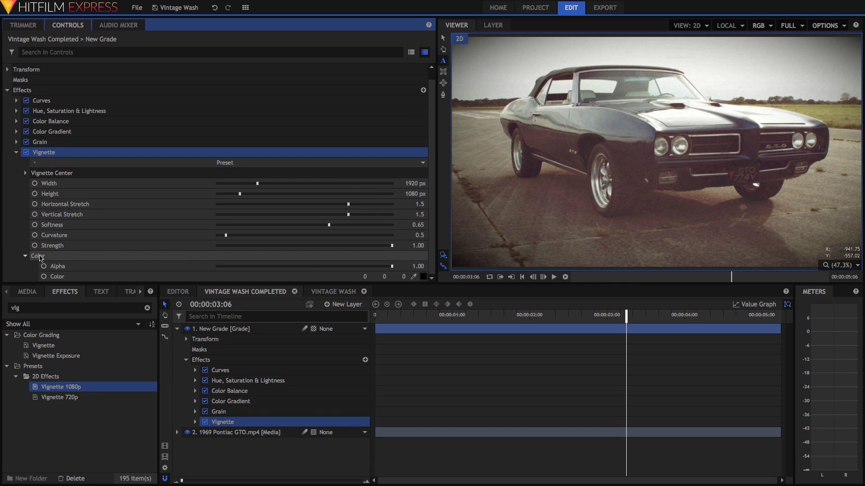
{"action": "left_click", "coordinate": [423, 277]}
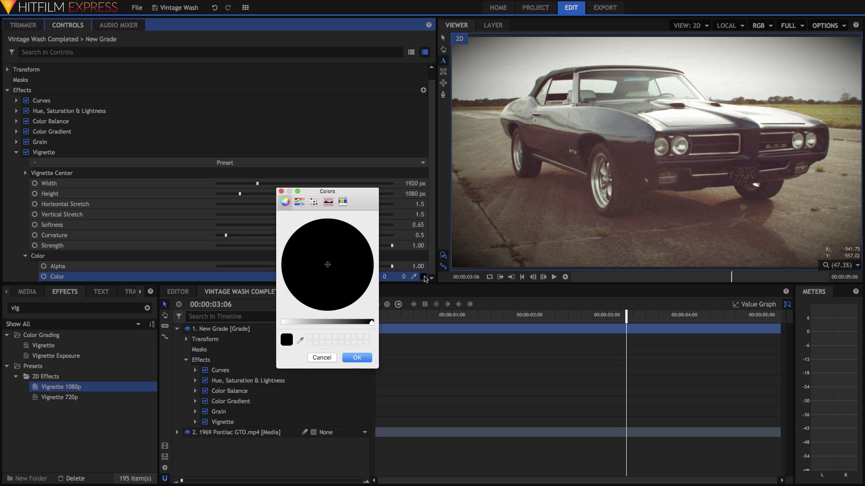
{"action": "left_click_drag", "start_coordinate": [365, 322], "coordinate": [346, 322]}
{"action": "left_click", "coordinate": [347, 251]}
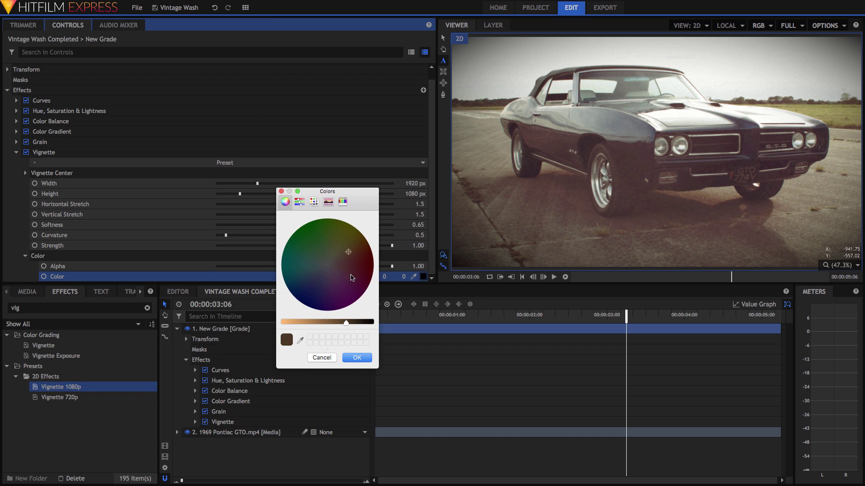
{"action": "left_click", "coordinate": [365, 357]}
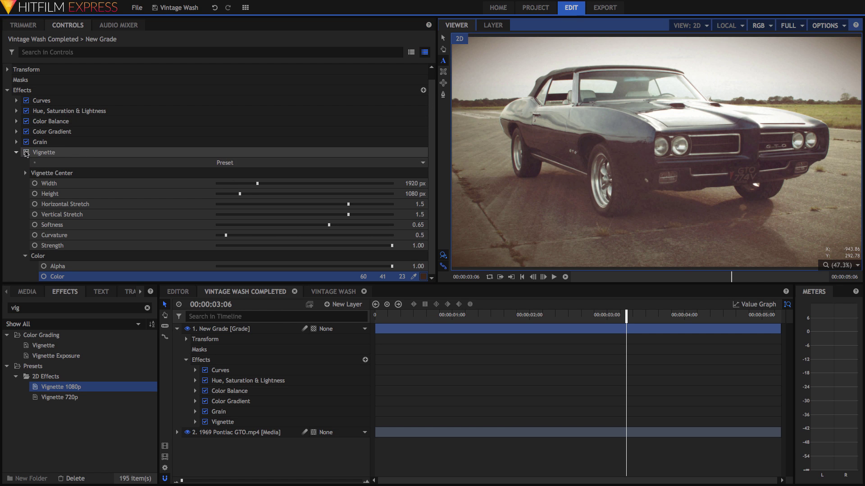
Step: Compare the image with and without the Vignette effect, and collapse its settings
{"action": "left_click", "coordinate": [26, 153]}
{"action": "left_click", "coordinate": [26, 153]}
{"action": "left_click", "coordinate": [26, 152]}
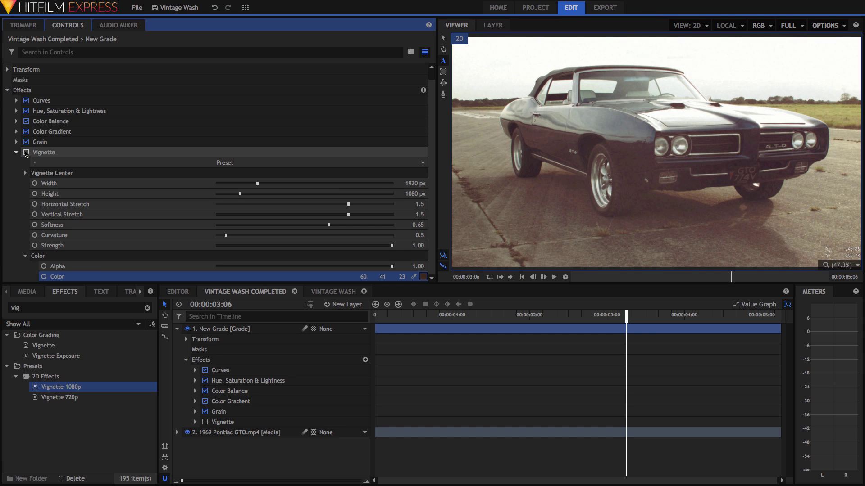
{"action": "left_click", "coordinate": [26, 152]}
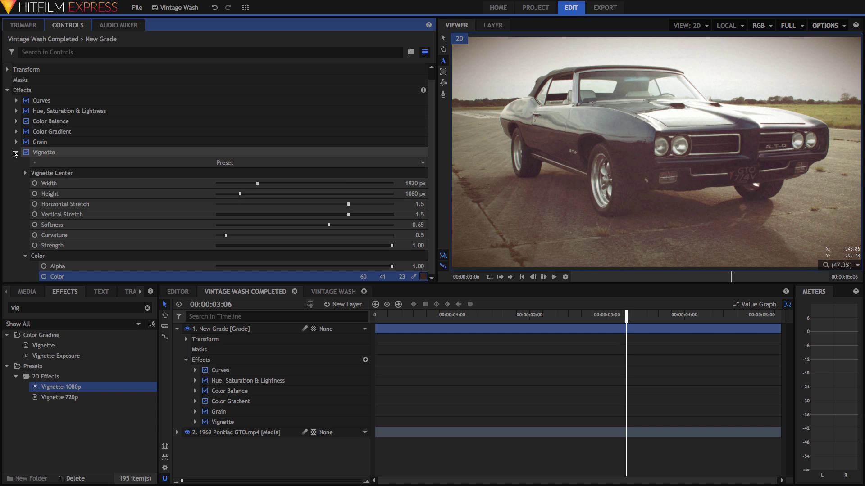
{"action": "left_click", "coordinate": [16, 152]}
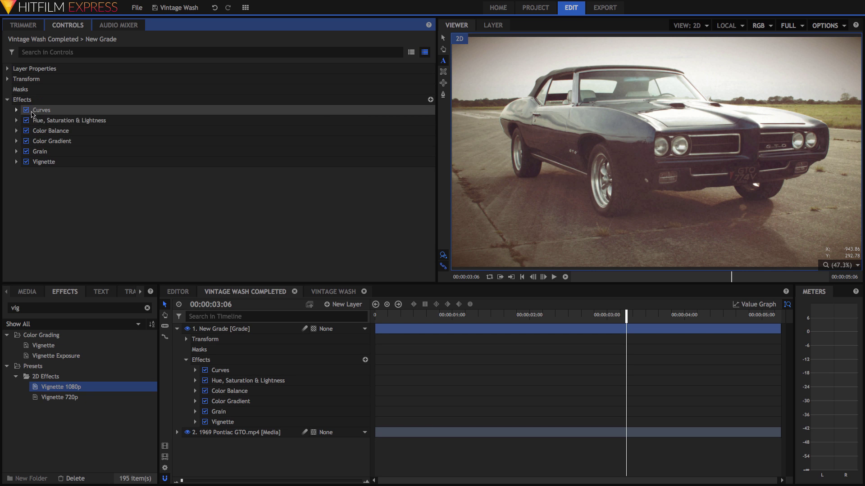
Step: Play the graded shot from the beginning, stop it and return to the first frame
{"action": "left_click_drag", "start_coordinate": [587, 279], "coordinate": [554, 280]}
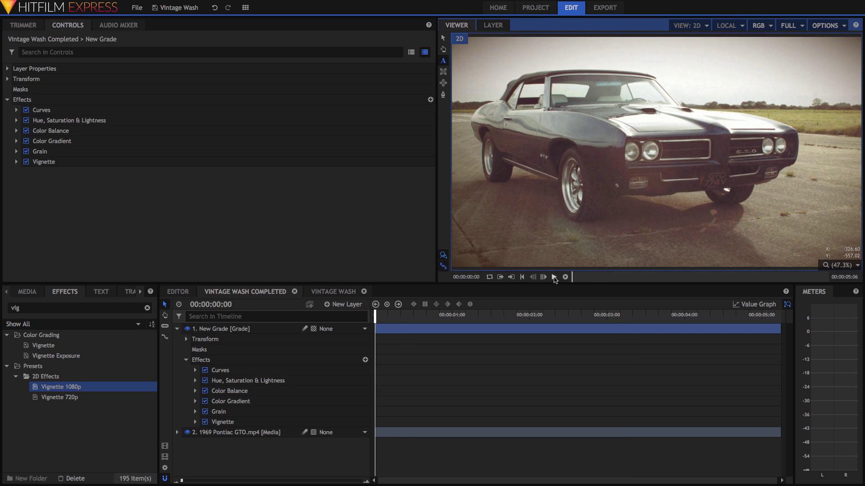
{"action": "left_click", "coordinate": [555, 277]}
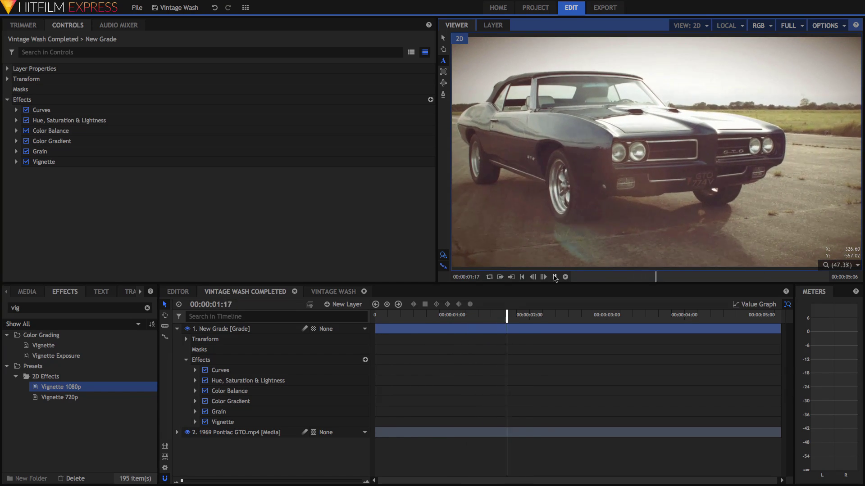
{"action": "left_click", "coordinate": [555, 278]}
{"action": "left_click_drag", "start_coordinate": [589, 277], "coordinate": [559, 279]}
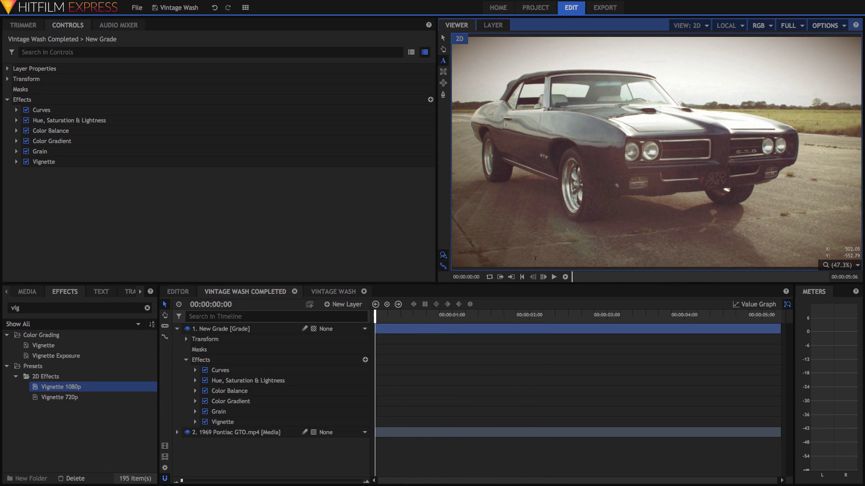
Step: In the Curves effect's Blue channel, add a point at the lower quarter and raise the black point to about a fifth of the height
{"action": "left_click", "coordinate": [17, 110]}
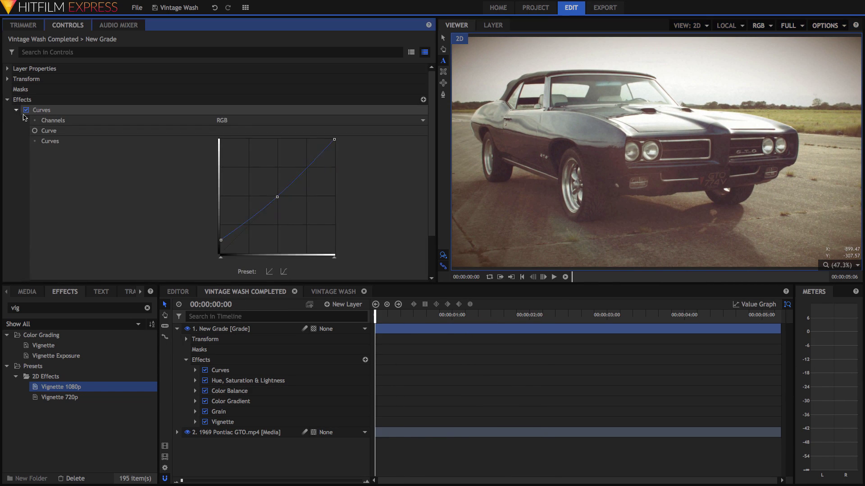
{"action": "left_click", "coordinate": [276, 121]}
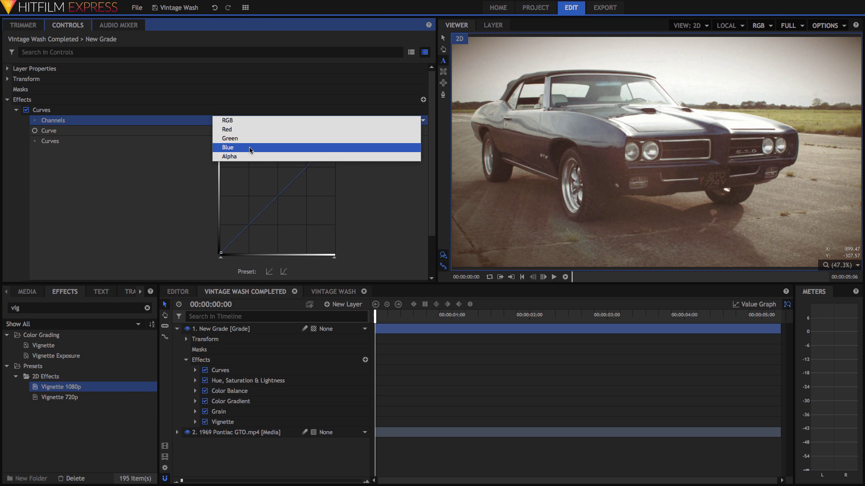
{"action": "left_click", "coordinate": [251, 149]}
{"action": "left_click", "coordinate": [250, 223]}
{"action": "left_click_drag", "start_coordinate": [221, 253], "coordinate": [216, 228]}
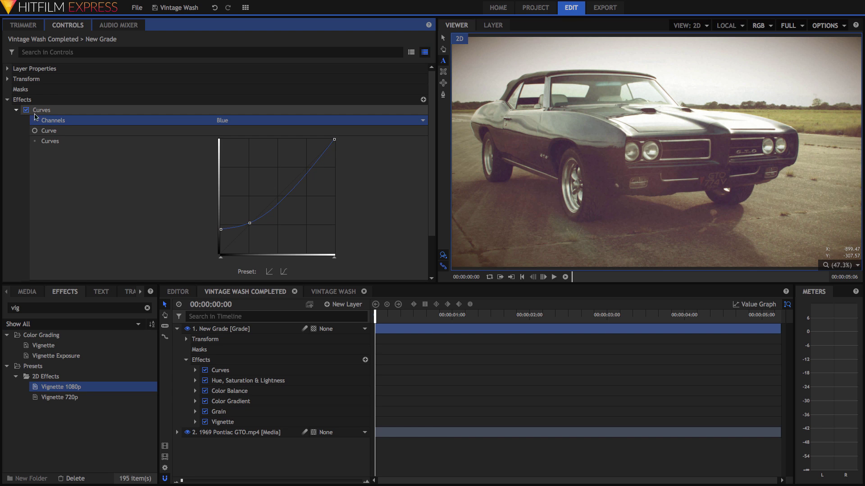
{"action": "left_click", "coordinate": [17, 110]}
Step: Try the grade layer at 75% opacity with its blend mode set to Color
{"action": "left_click", "coordinate": [186, 339]}
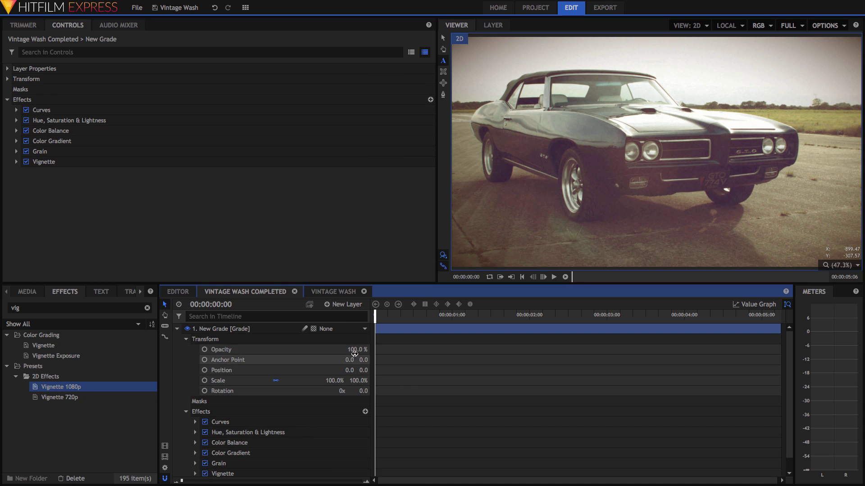
{"action": "mouse_move", "coordinate": [359, 349]}
{"action": "left_mouse_down"}
{"action": "mouse_move", "coordinate": [315, 349]}
{"action": "mouse_move", "coordinate": [342, 349]}
{"action": "left_mouse_up"}
{"action": "left_click", "coordinate": [258, 330]}
{"action": "right_click", "coordinate": [258, 330]}
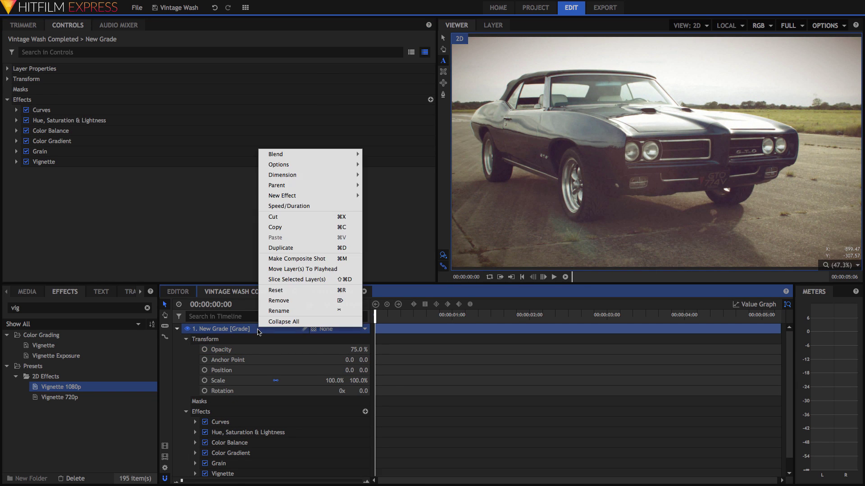
{"action": "mouse_move", "coordinate": [303, 155]}
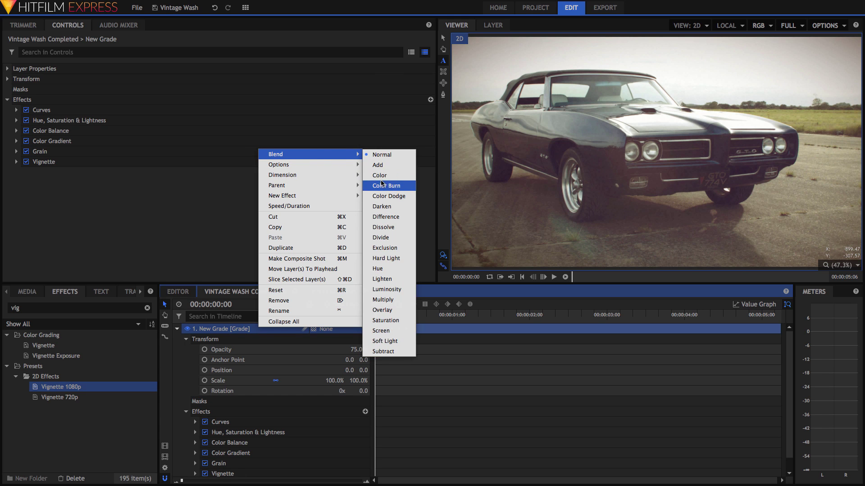
{"action": "left_click", "coordinate": [382, 176]}
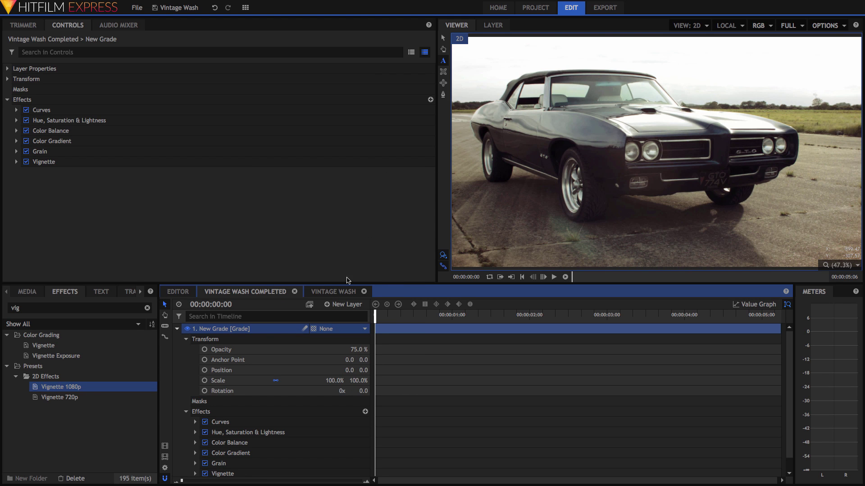
Step: Return the grade layer's blend mode to Normal and its opacity to 100%
{"action": "left_click", "coordinate": [187, 329]}
{"action": "right_click", "coordinate": [266, 329]}
{"action": "mouse_move", "coordinate": [313, 154]}
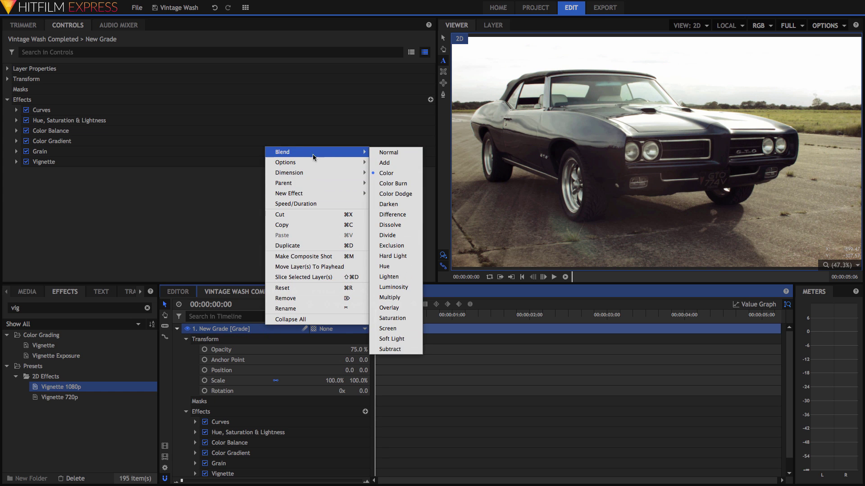
{"action": "left_click", "coordinate": [386, 154]}
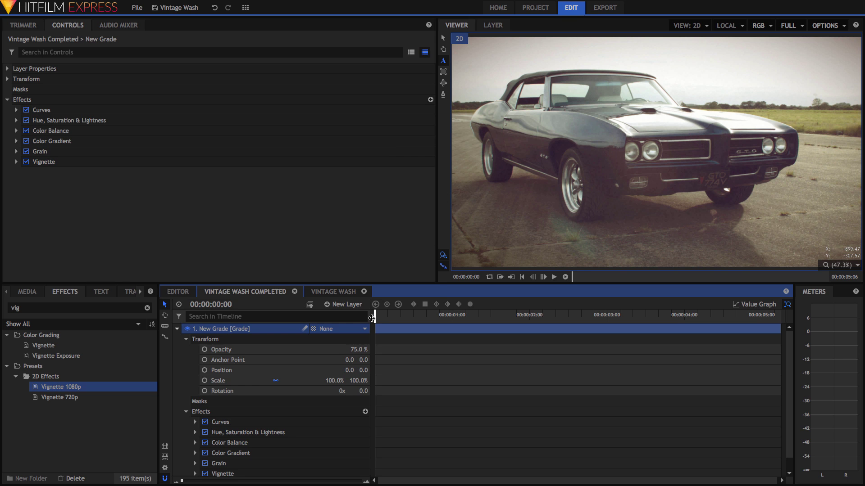
{"action": "left_click_drag", "start_coordinate": [356, 350], "coordinate": [378, 349]}
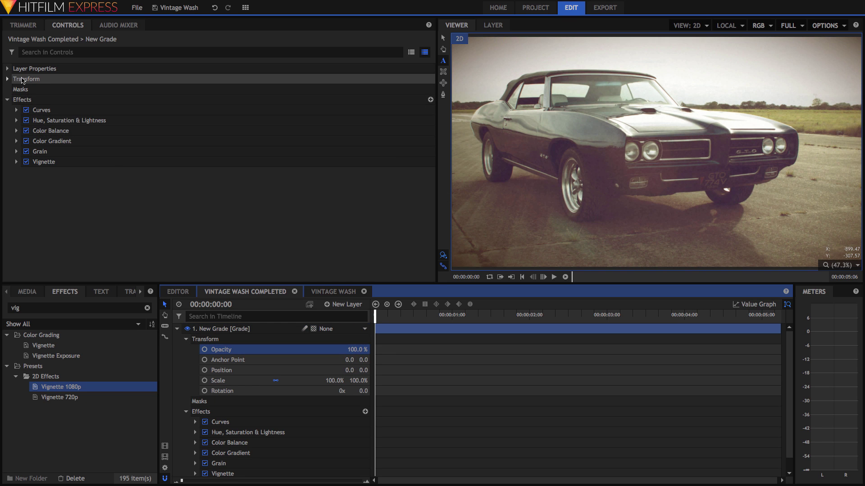